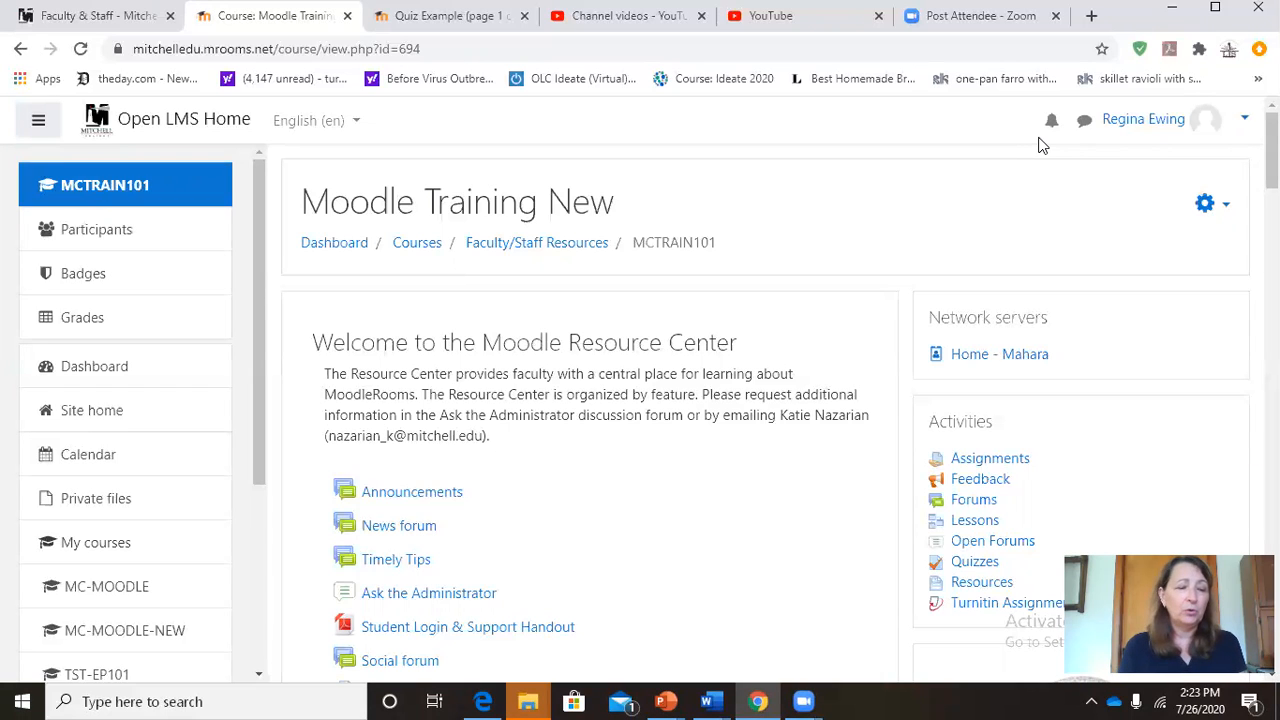
Turn on course editing and add a Quiz activity to the Quizzes section
{"action": "left_click", "coordinate": [1224, 212]}
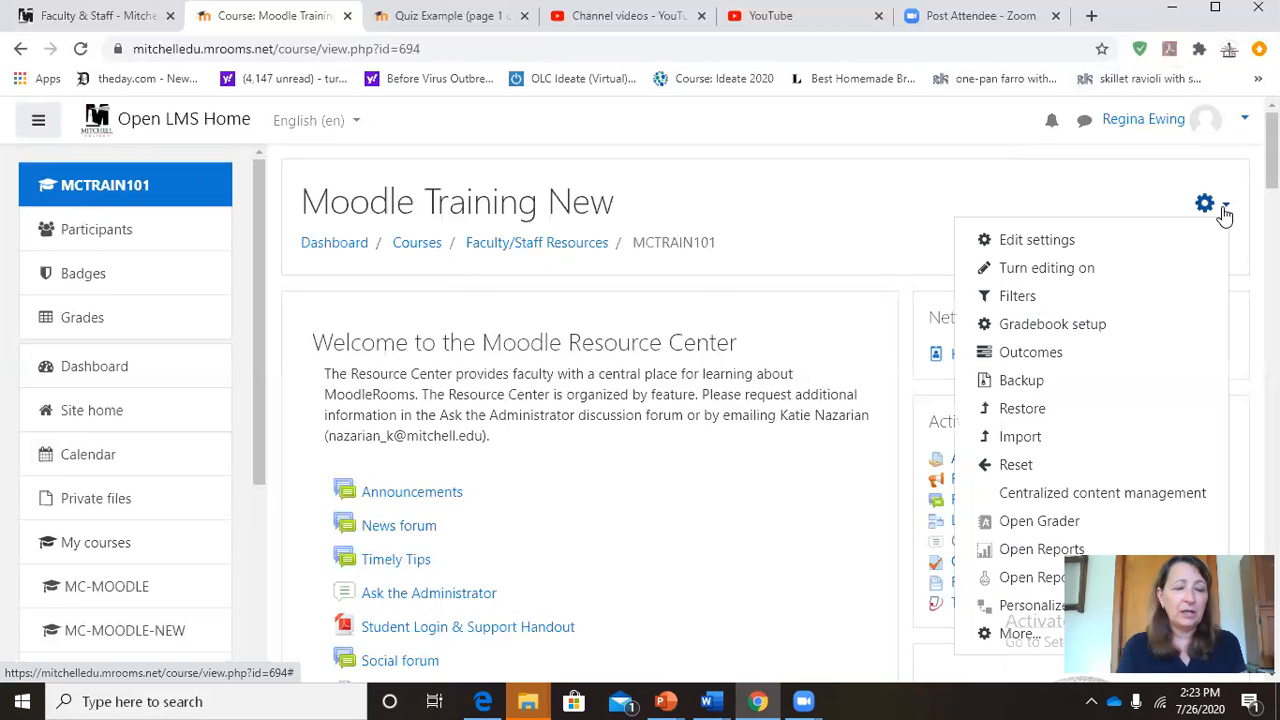
{"action": "left_click", "coordinate": [1097, 272]}
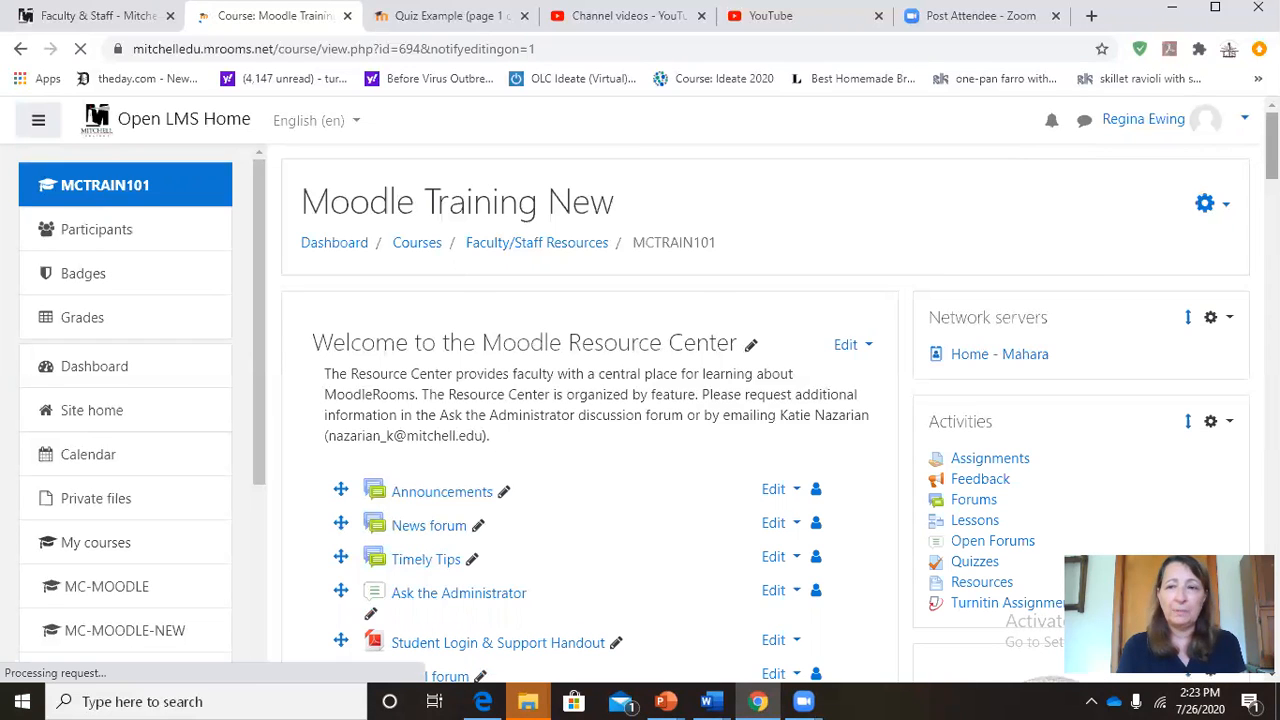
{"action": "left_click_drag", "start_coordinate": [1272, 148], "coordinate": [1272, 500]}
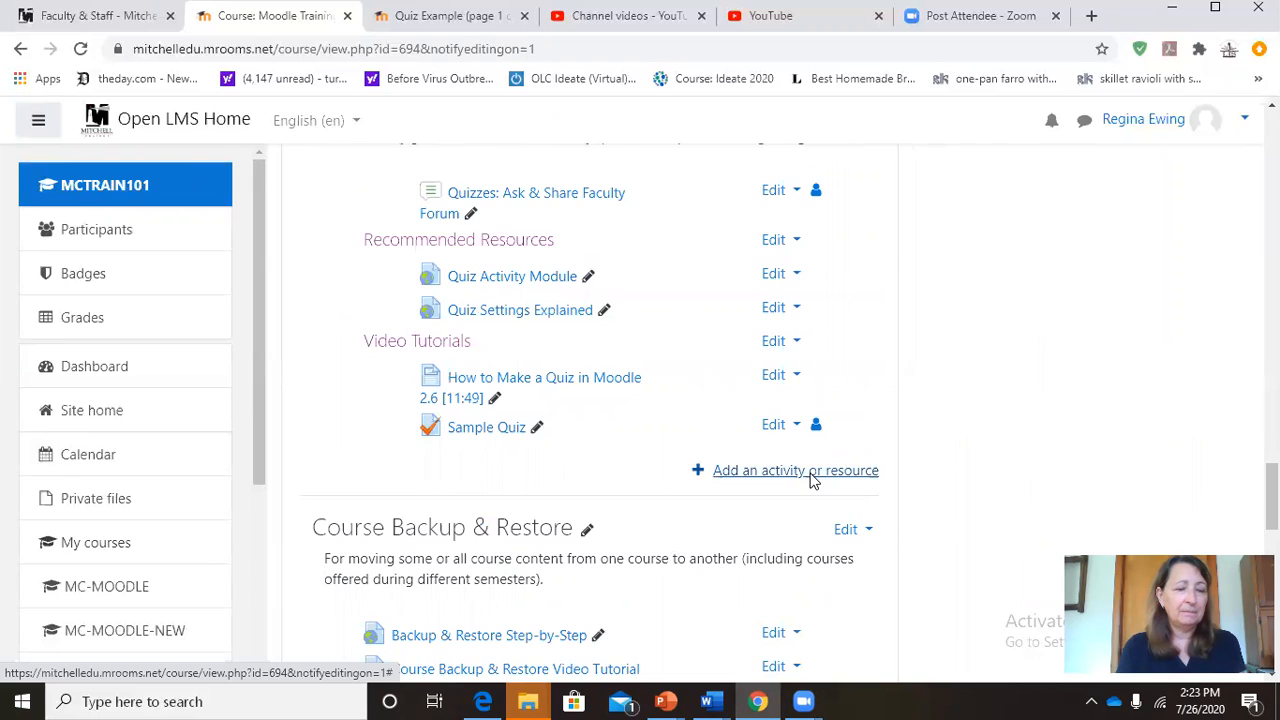
{"action": "left_click", "coordinate": [811, 478]}
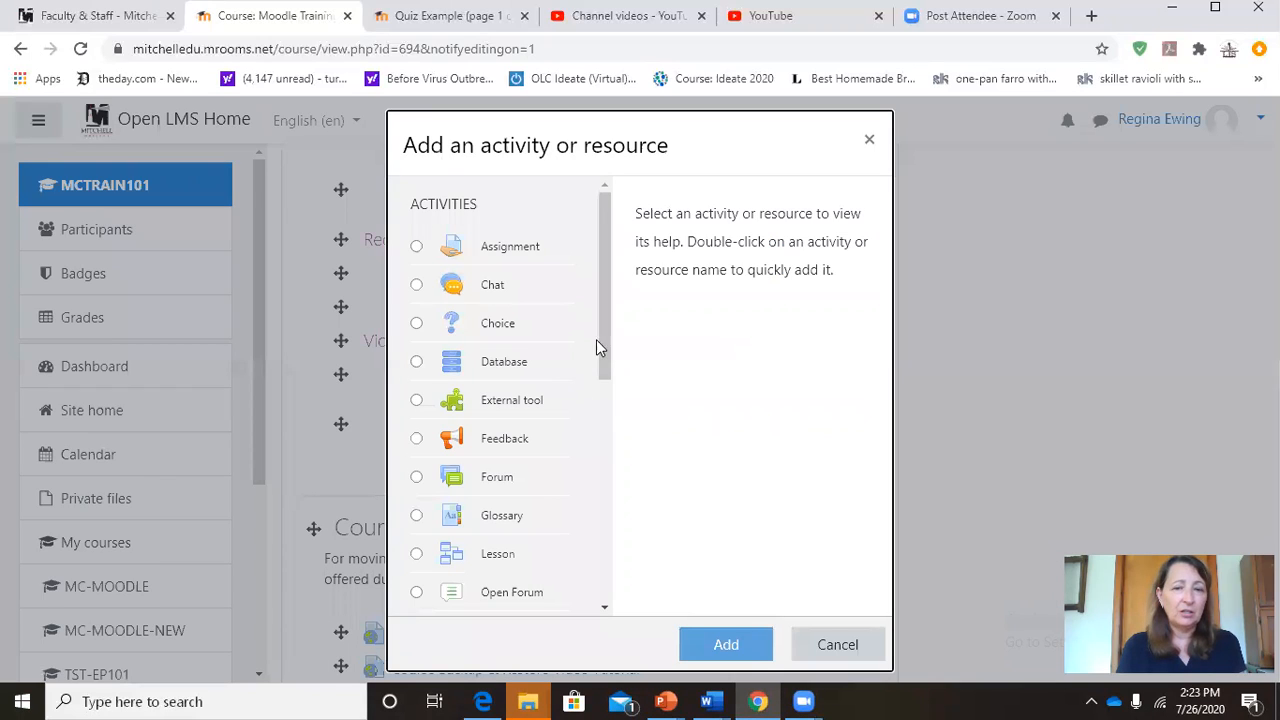
{"action": "left_click_drag", "start_coordinate": [607, 341], "coordinate": [596, 428]}
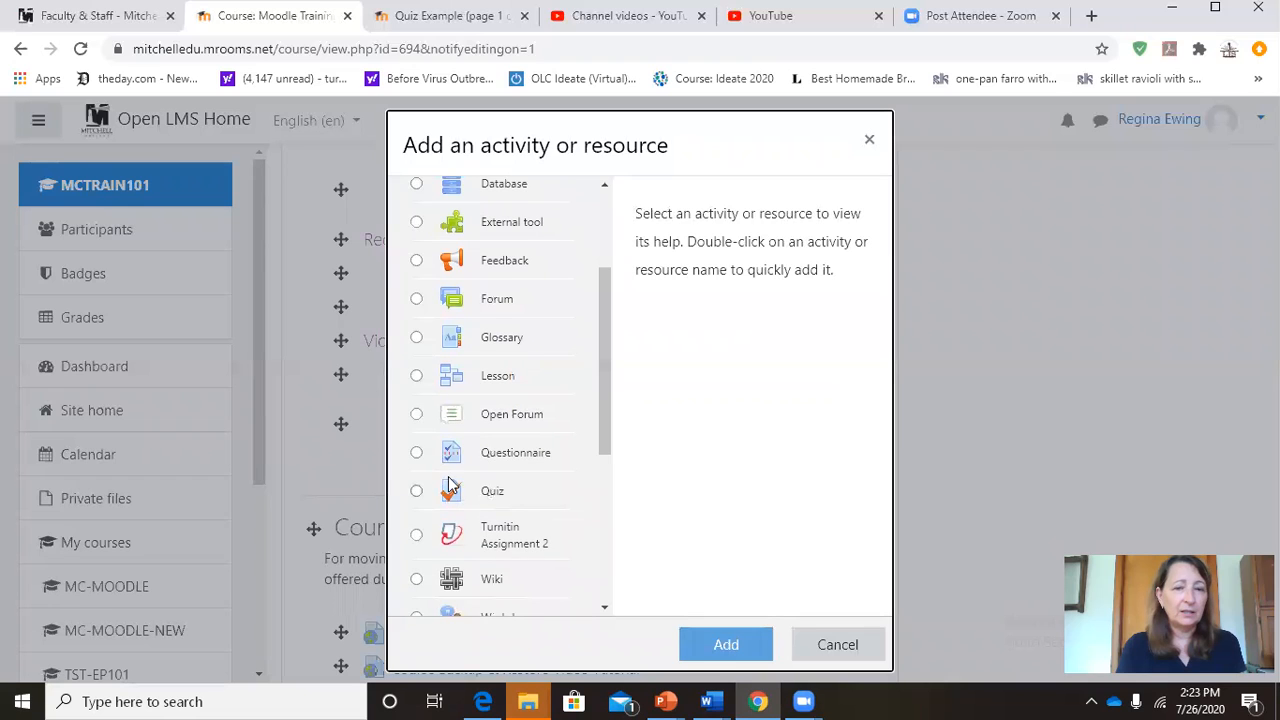
{"action": "left_click", "coordinate": [417, 490]}
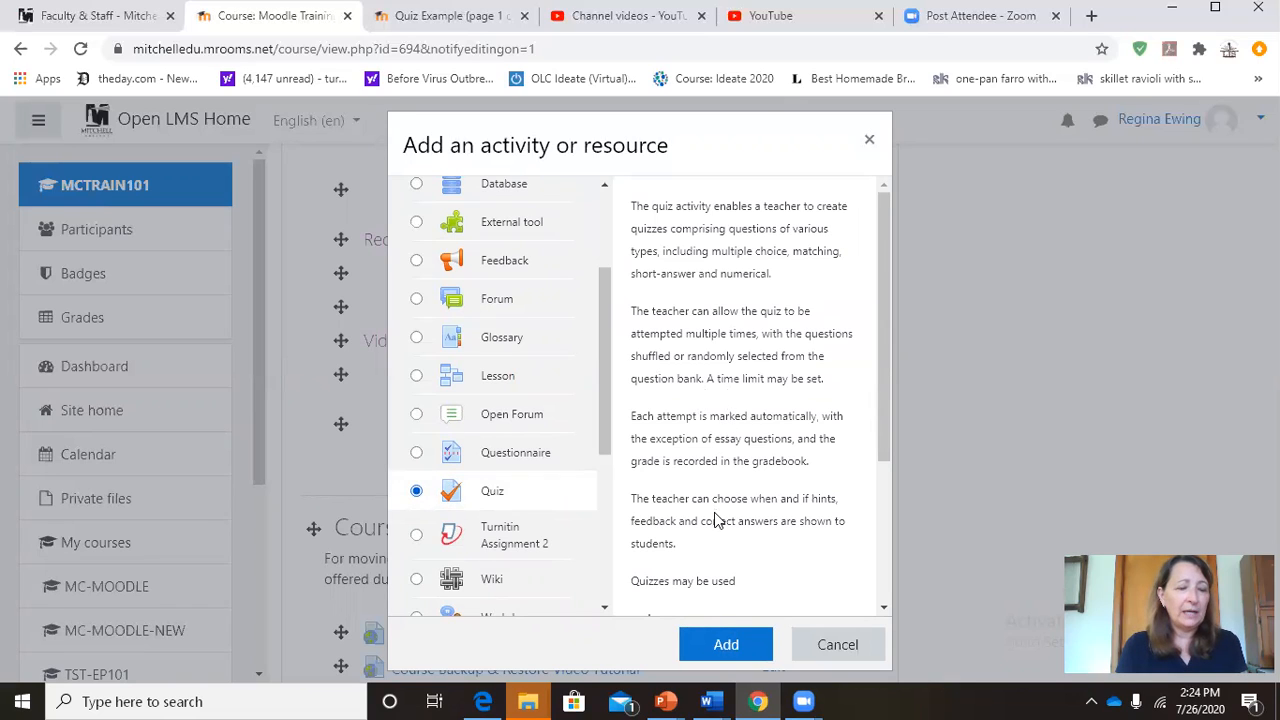
{"action": "left_click", "coordinate": [716, 648]}
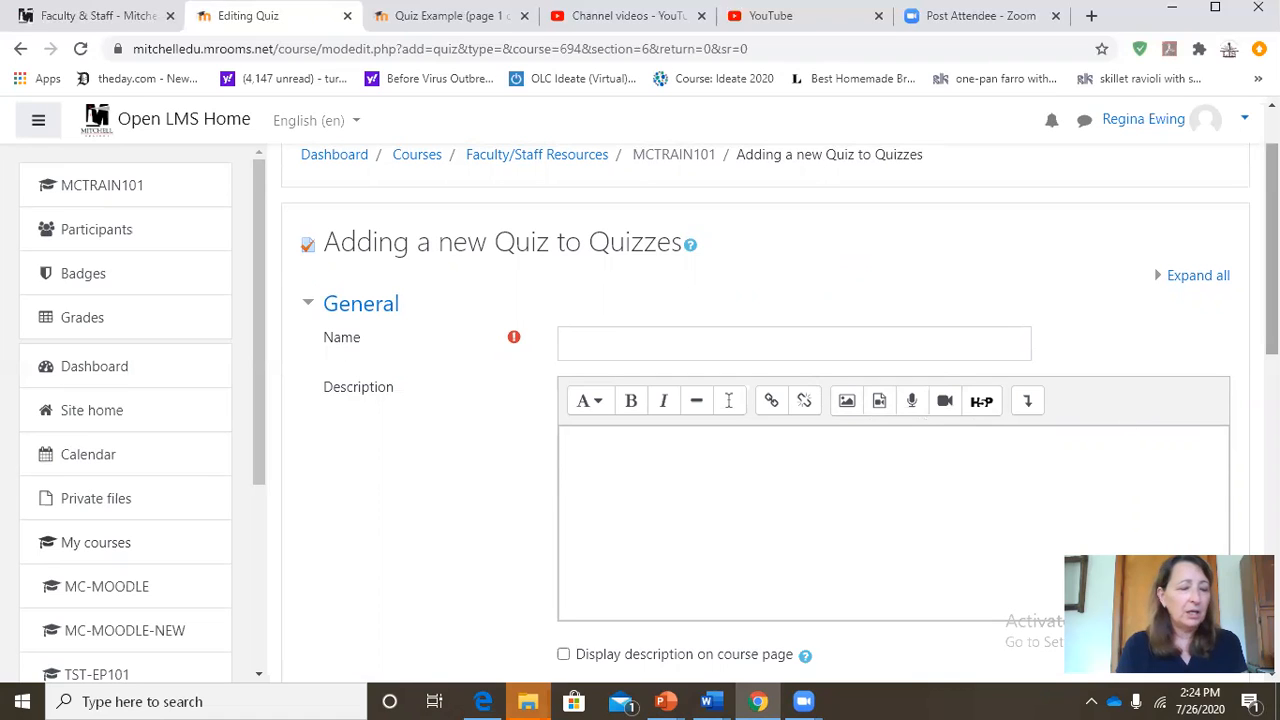
Review the new quiz's General settings, including the required name, description and course-page display option
{"action": "scroll", "coordinate": [779, 400], "scroll_direction": "down", "scroll_amount": 1}
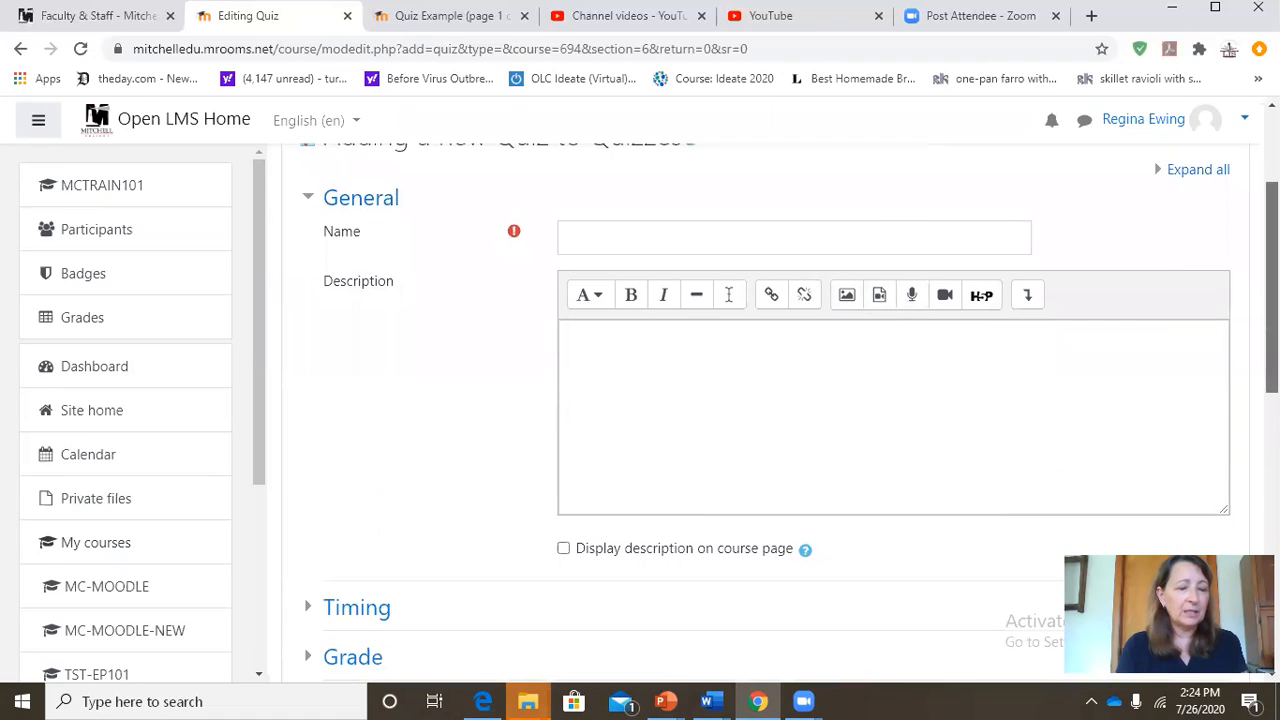
{"action": "left_click", "coordinate": [564, 550]}
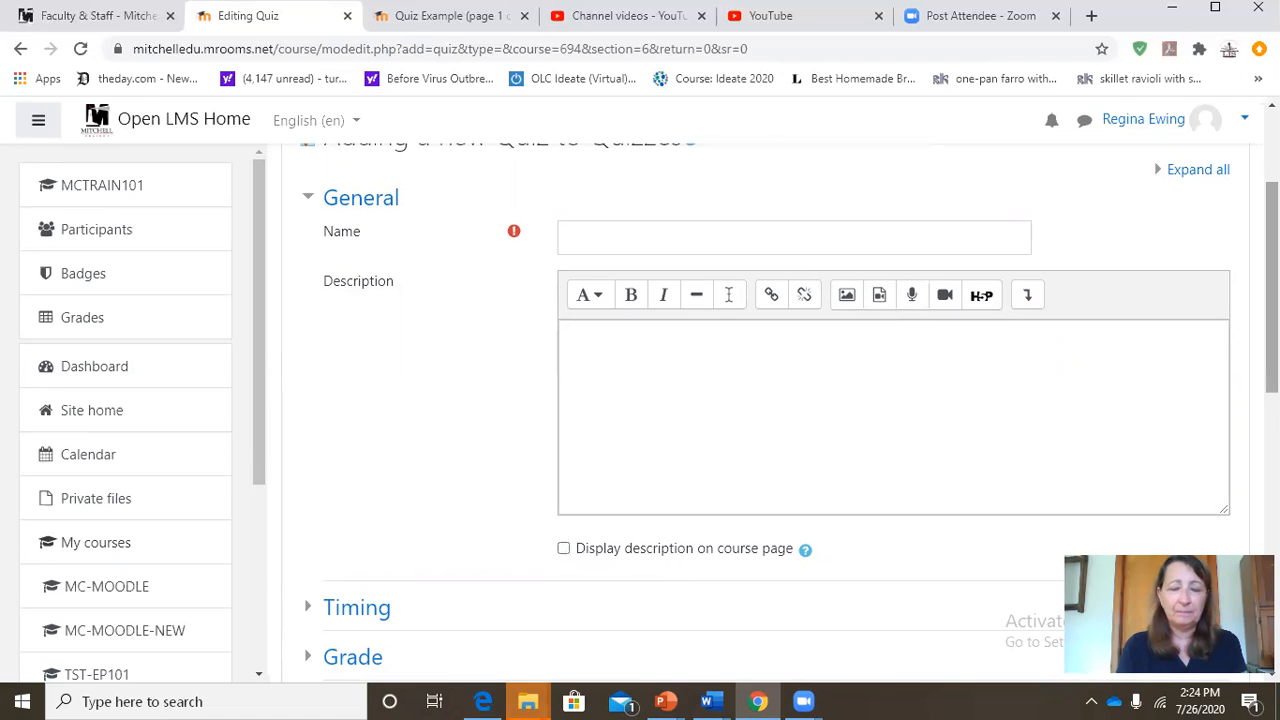
{"action": "left_click_drag", "start_coordinate": [1272, 287], "coordinate": [1272, 276]}
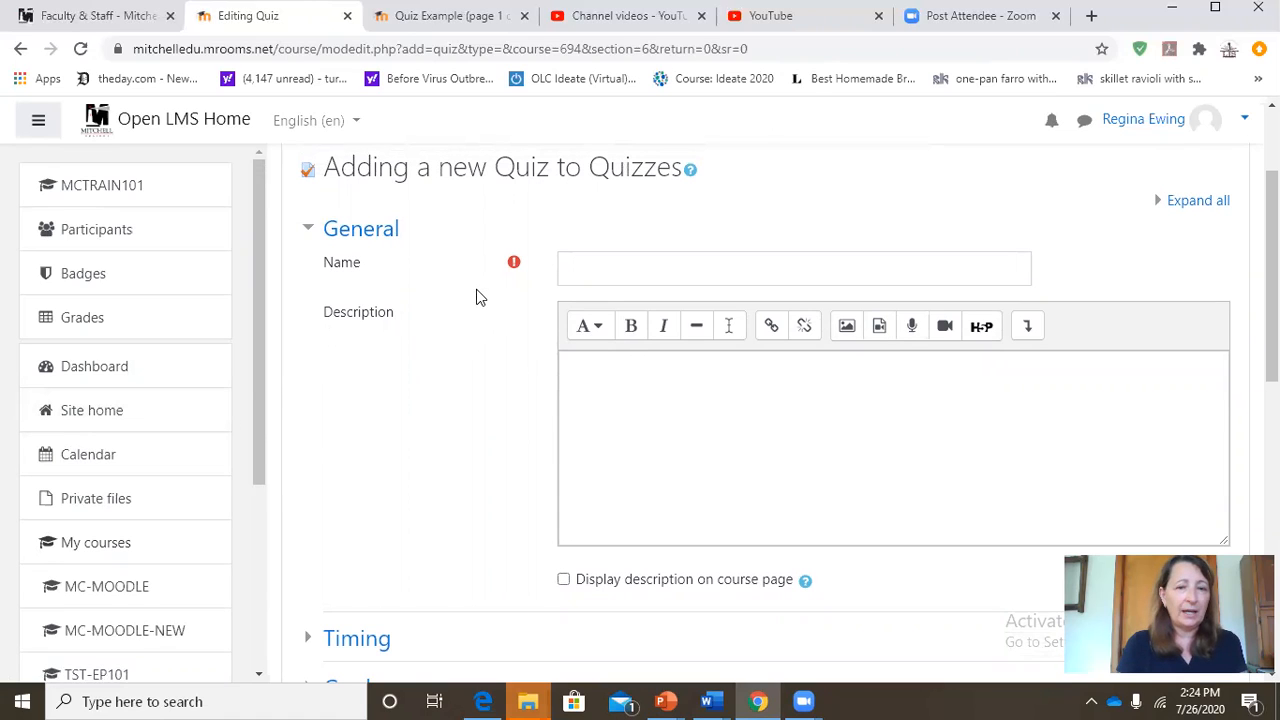
{"action": "mouse_move", "coordinate": [517, 275]}
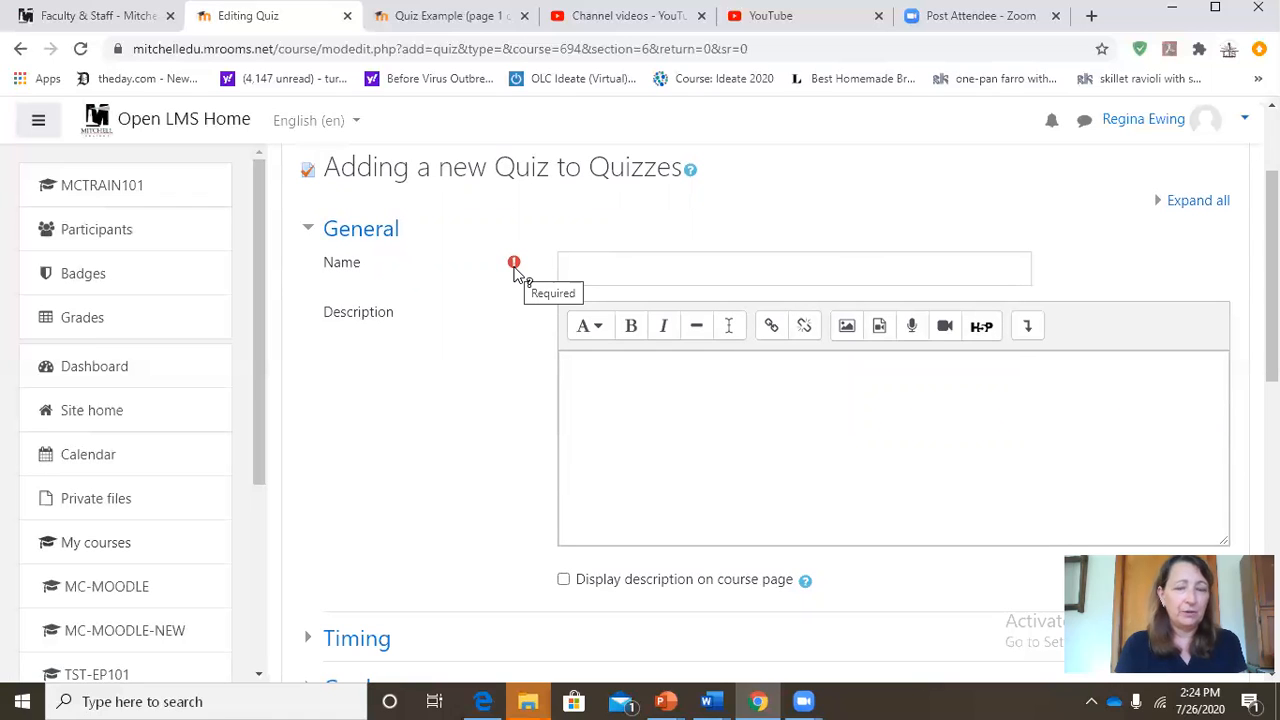
Expand the Timing settings and read the help for the quiz opening date
{"action": "scroll", "coordinate": [1209, 351], "scroll_direction": "down", "scroll_amount": 2}
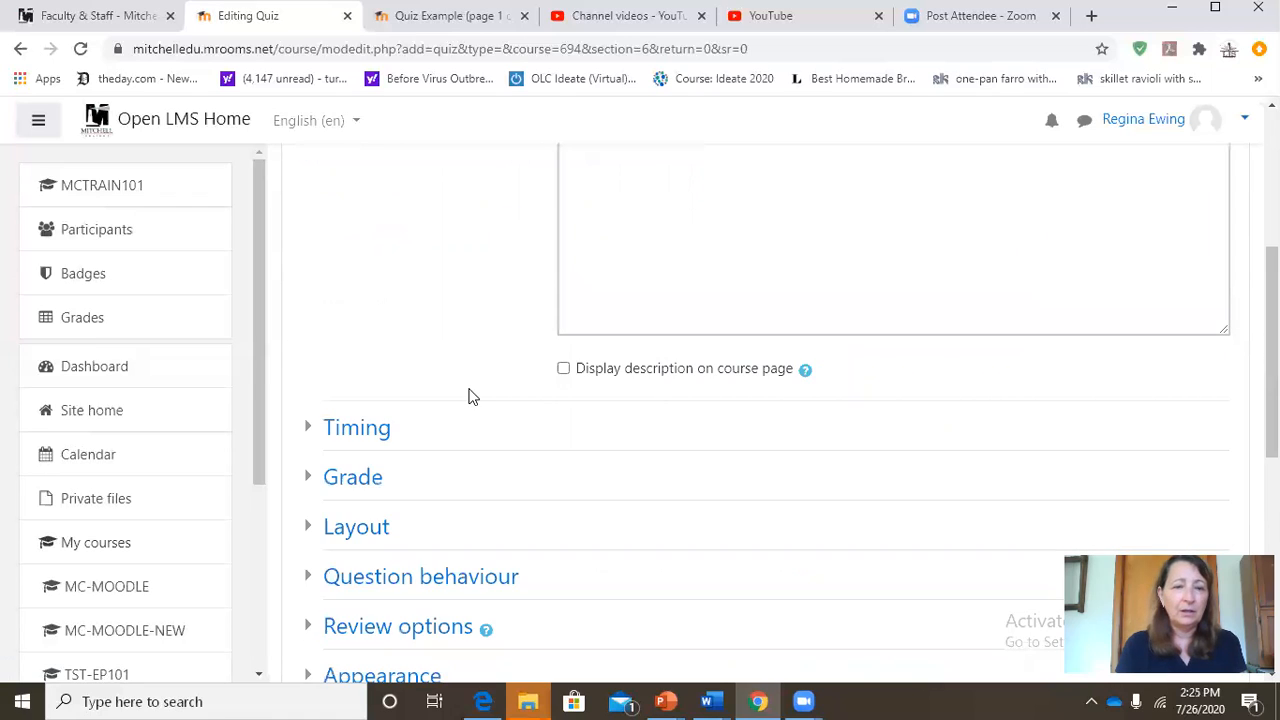
{"action": "left_click", "coordinate": [307, 430]}
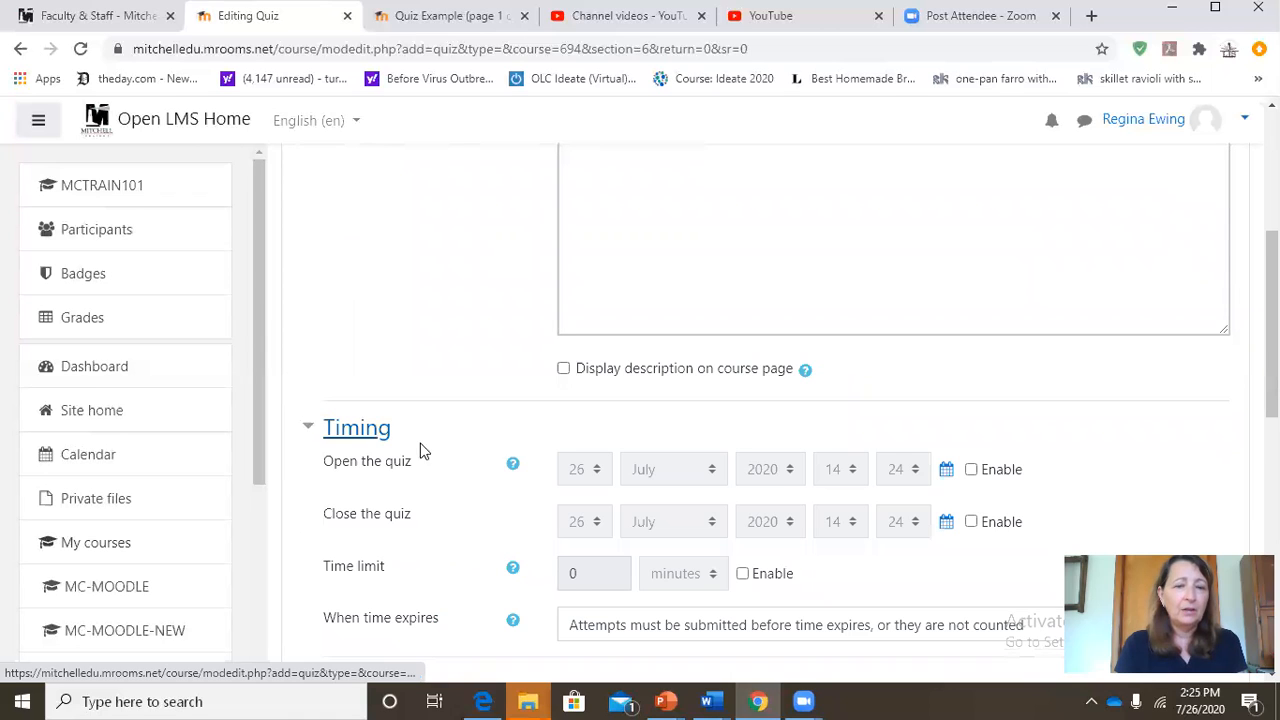
{"action": "left_click", "coordinate": [508, 474]}
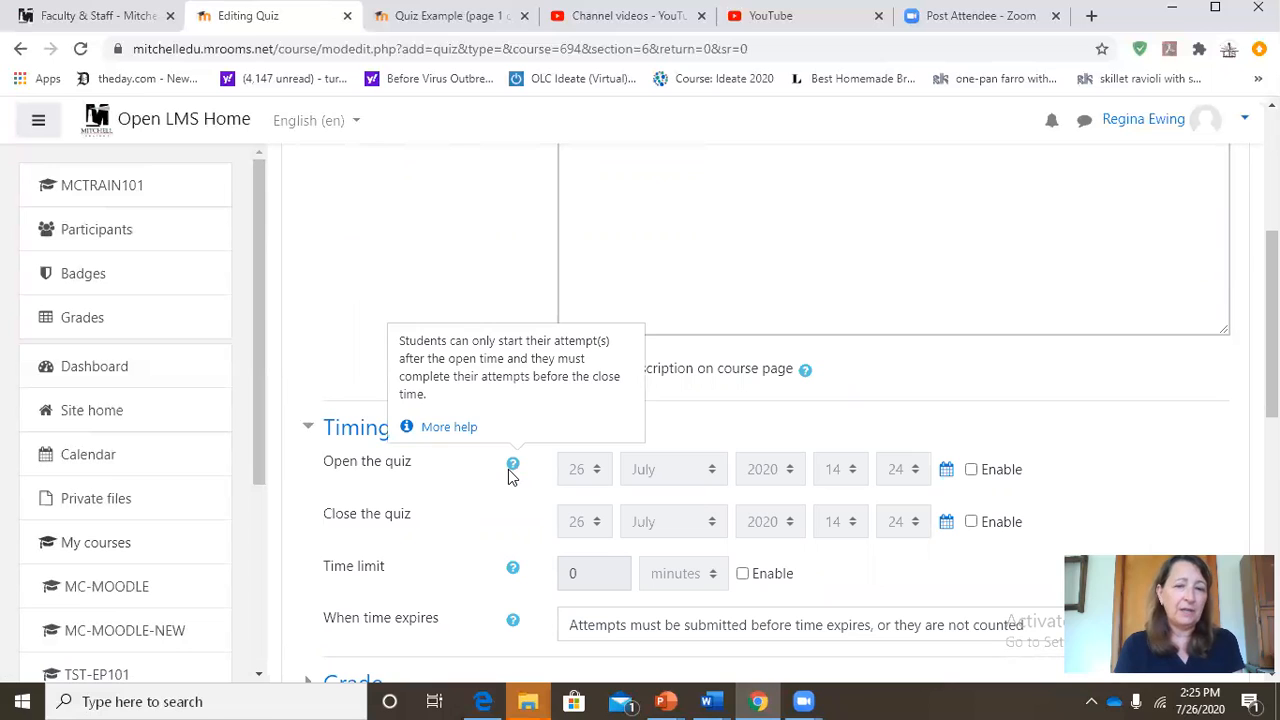
Enable the quiz opening date, look through its hour and minute choices, and disable it again
{"action": "left_click", "coordinate": [971, 473]}
{"action": "left_click", "coordinate": [971, 470]}
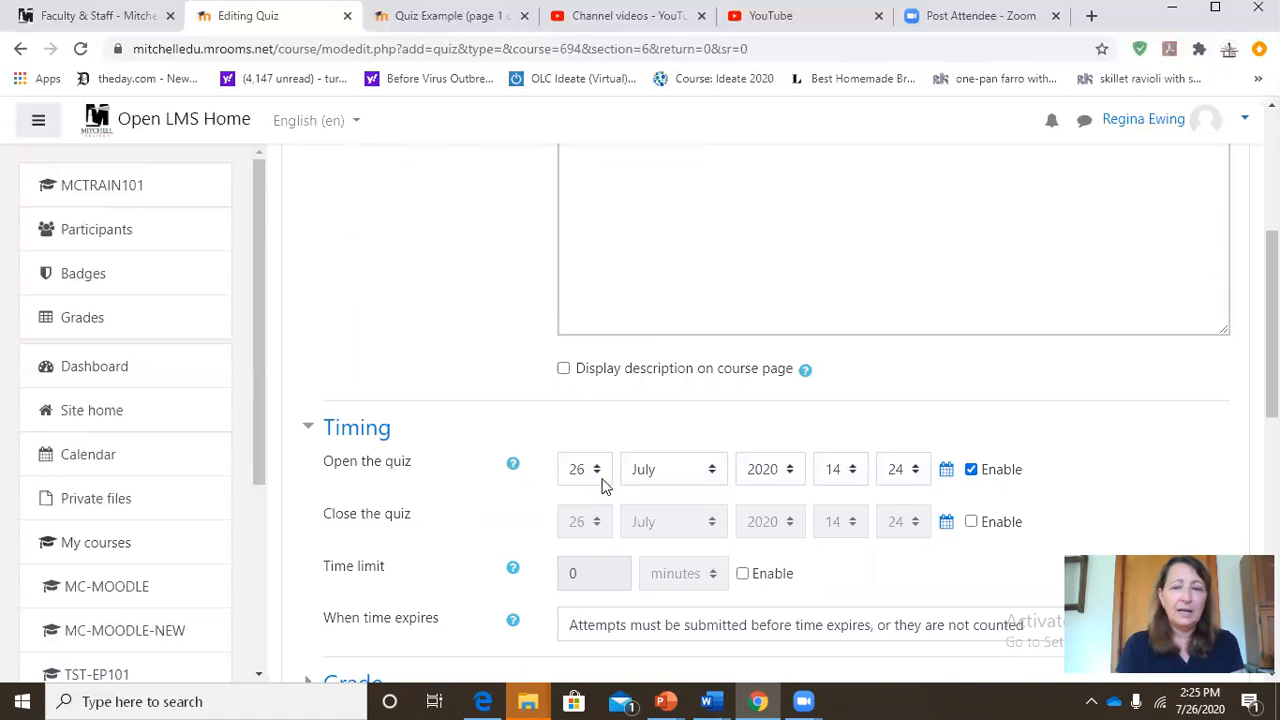
{"action": "left_click", "coordinate": [863, 481]}
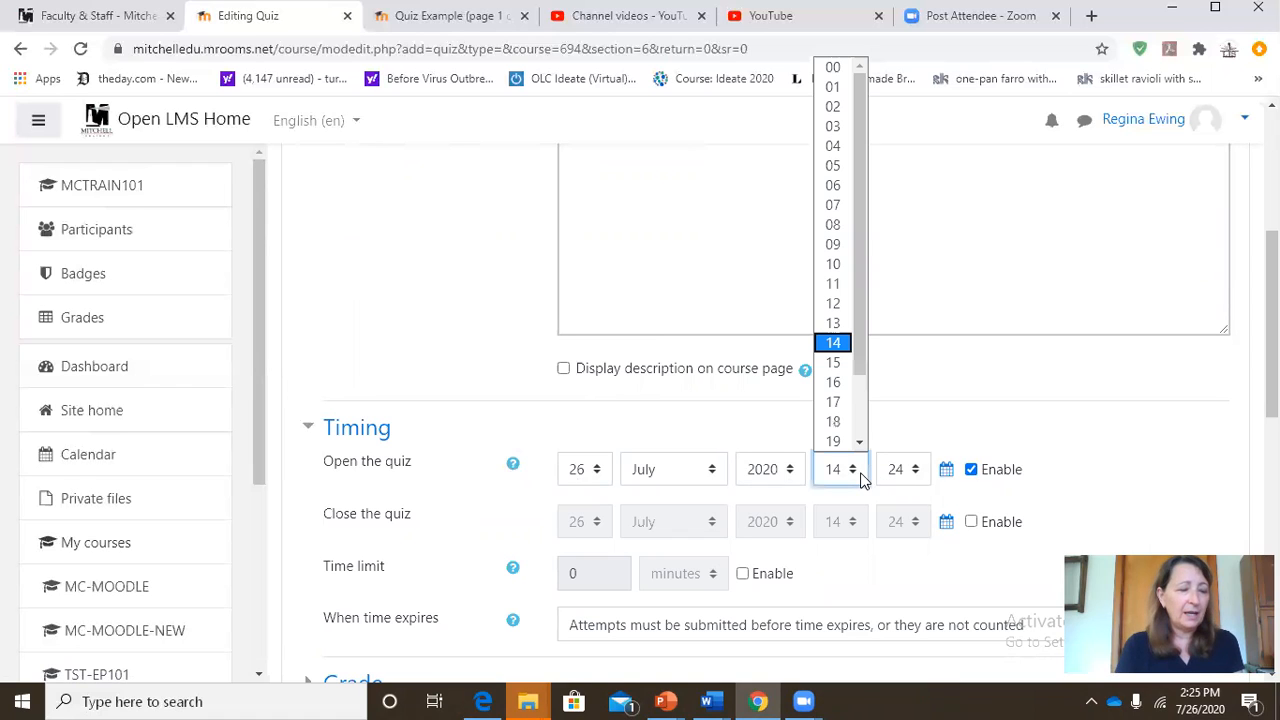
{"action": "left_click_drag", "start_coordinate": [861, 364], "coordinate": [860, 446]}
{"action": "left_click", "coordinate": [920, 476]}
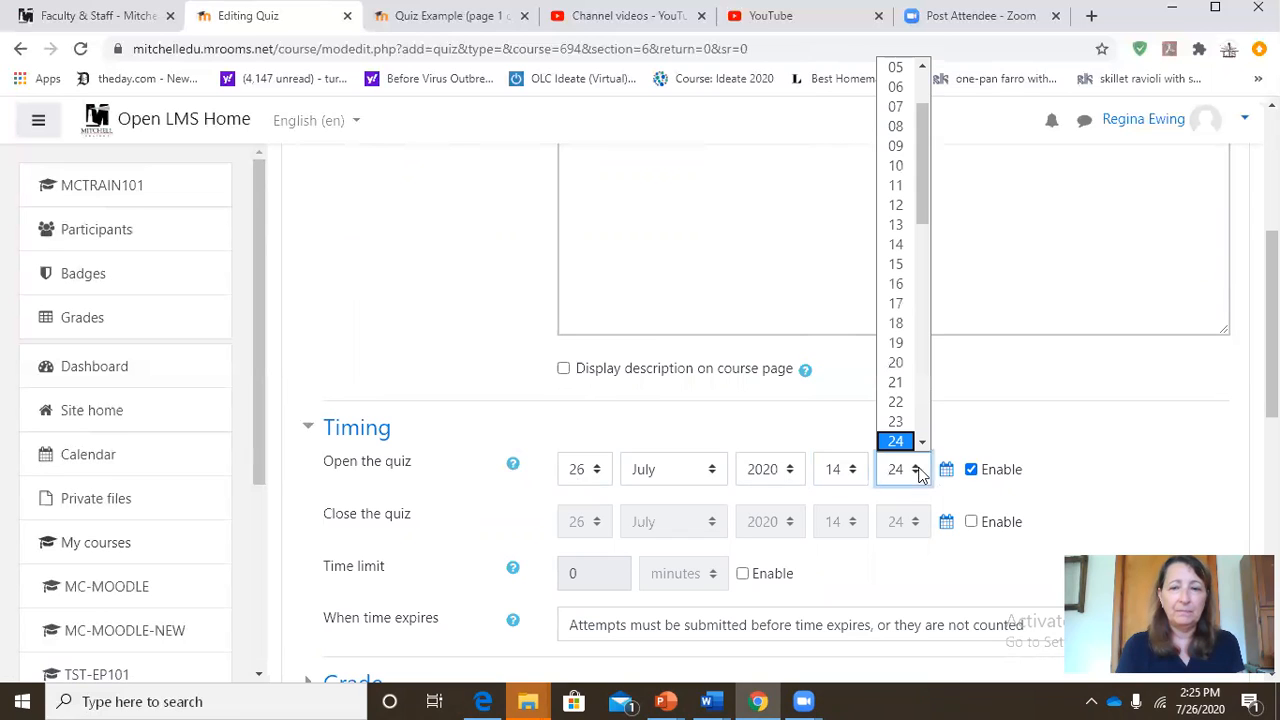
{"action": "left_click_drag", "start_coordinate": [924, 214], "coordinate": [920, 443]}
{"action": "scroll", "coordinate": [920, 443], "scroll_direction": "down", "scroll_amount": 3}
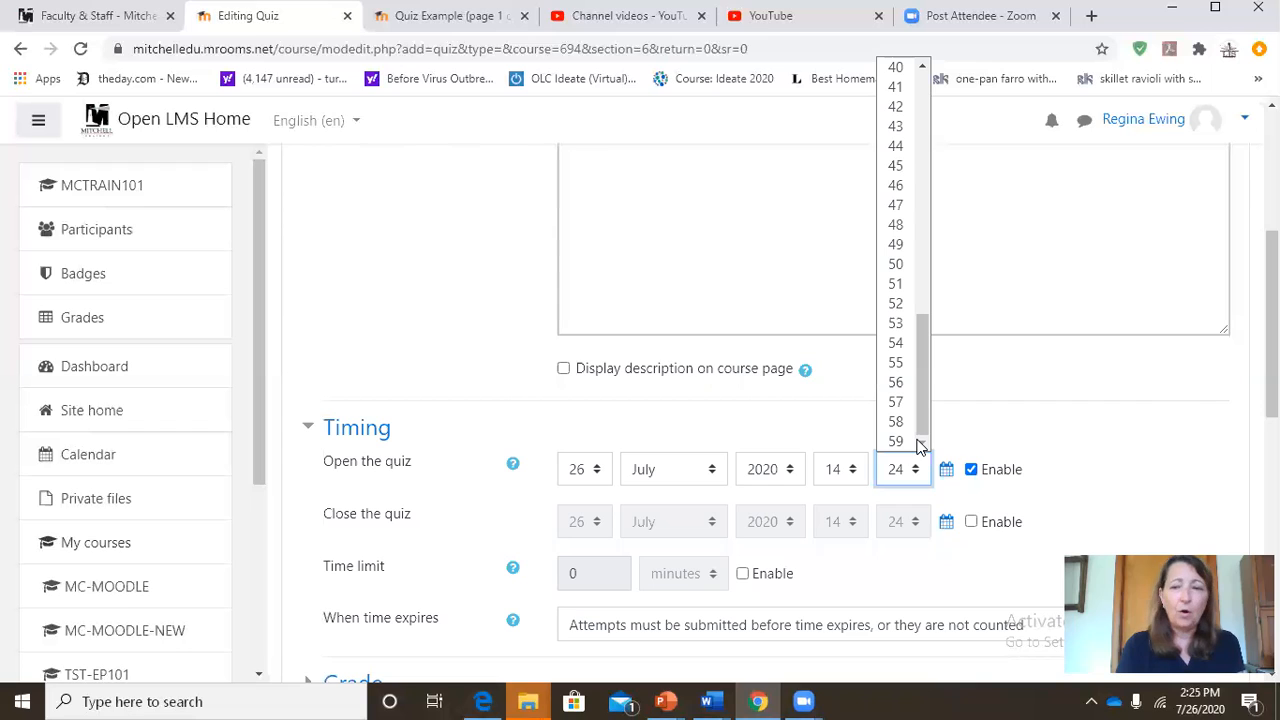
{"action": "left_click", "coordinate": [972, 472]}
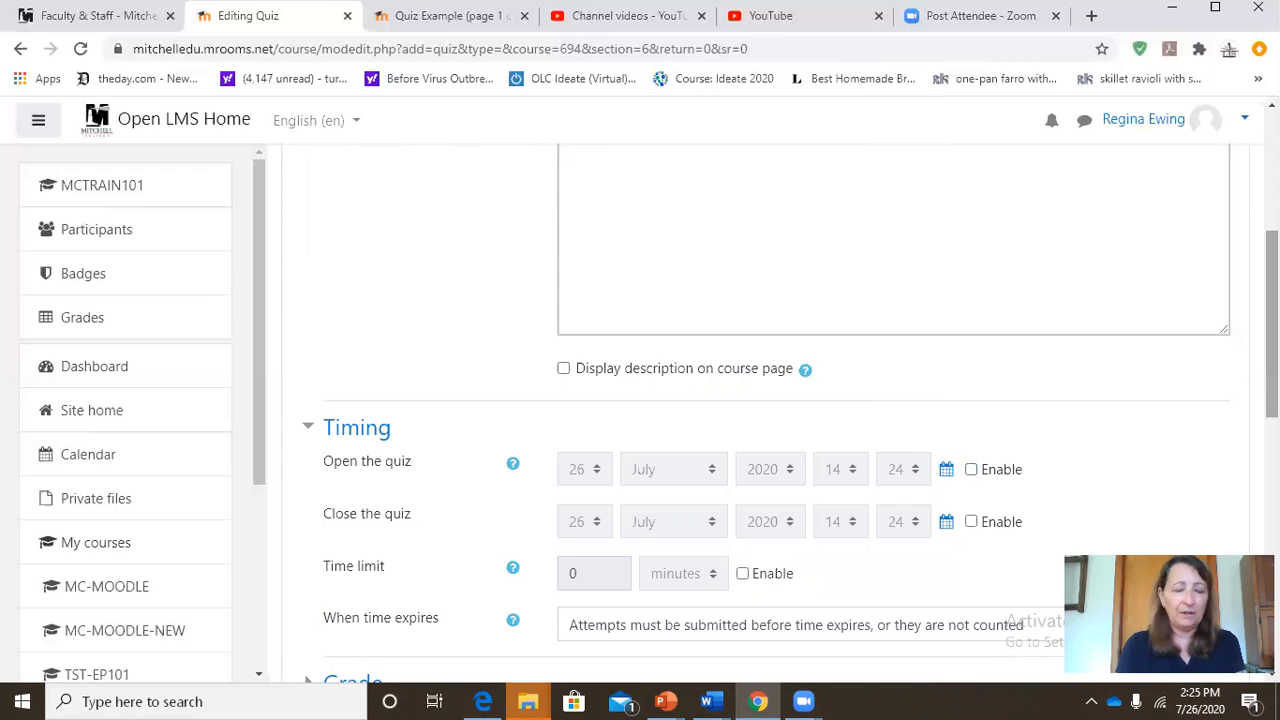
Enable the quiz time limit, check the Quiz Example preview, and return to the quiz settings
{"action": "scroll", "coordinate": [957, 511], "scroll_direction": "down", "scroll_amount": 2}
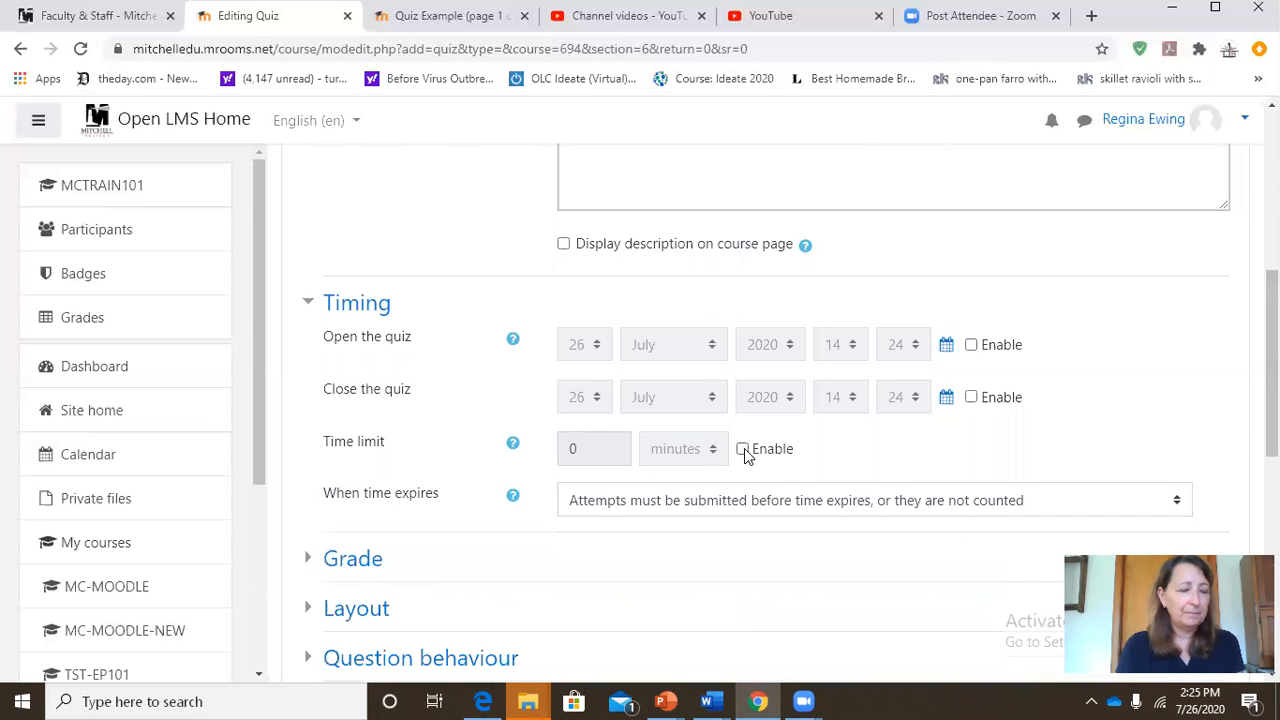
{"action": "left_click", "coordinate": [743, 450]}
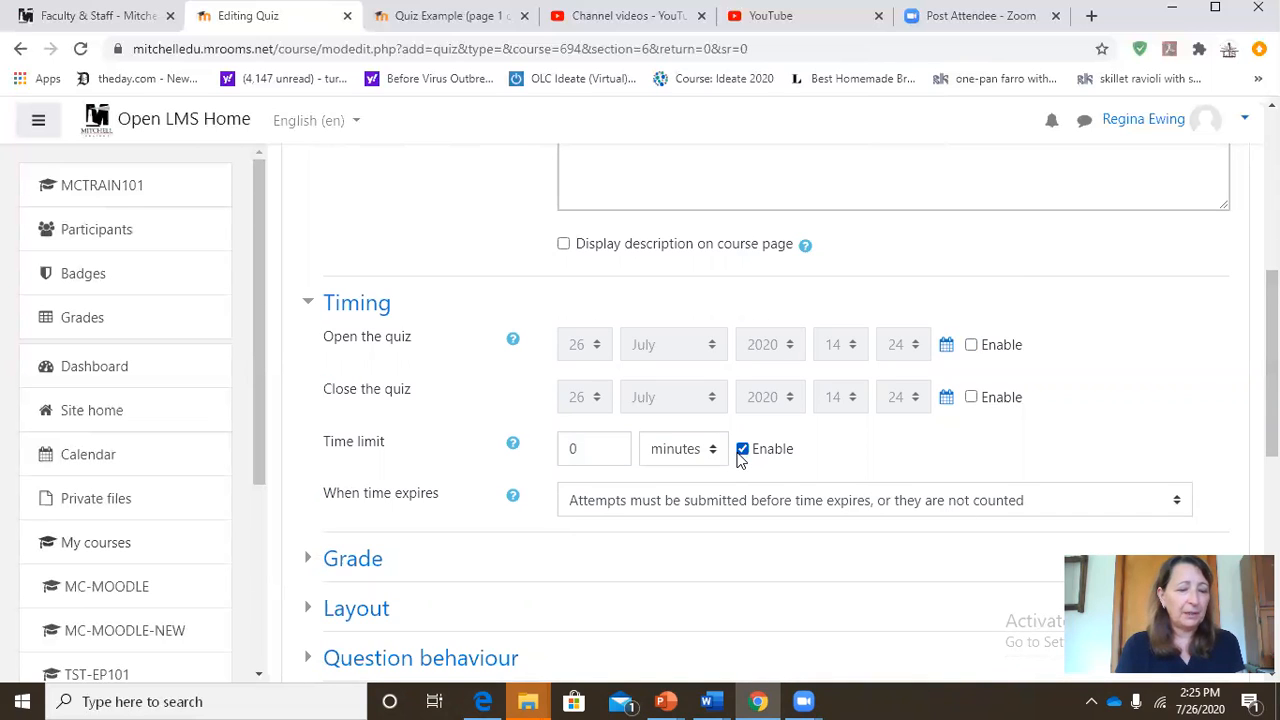
{"action": "left_click", "coordinate": [450, 16]}
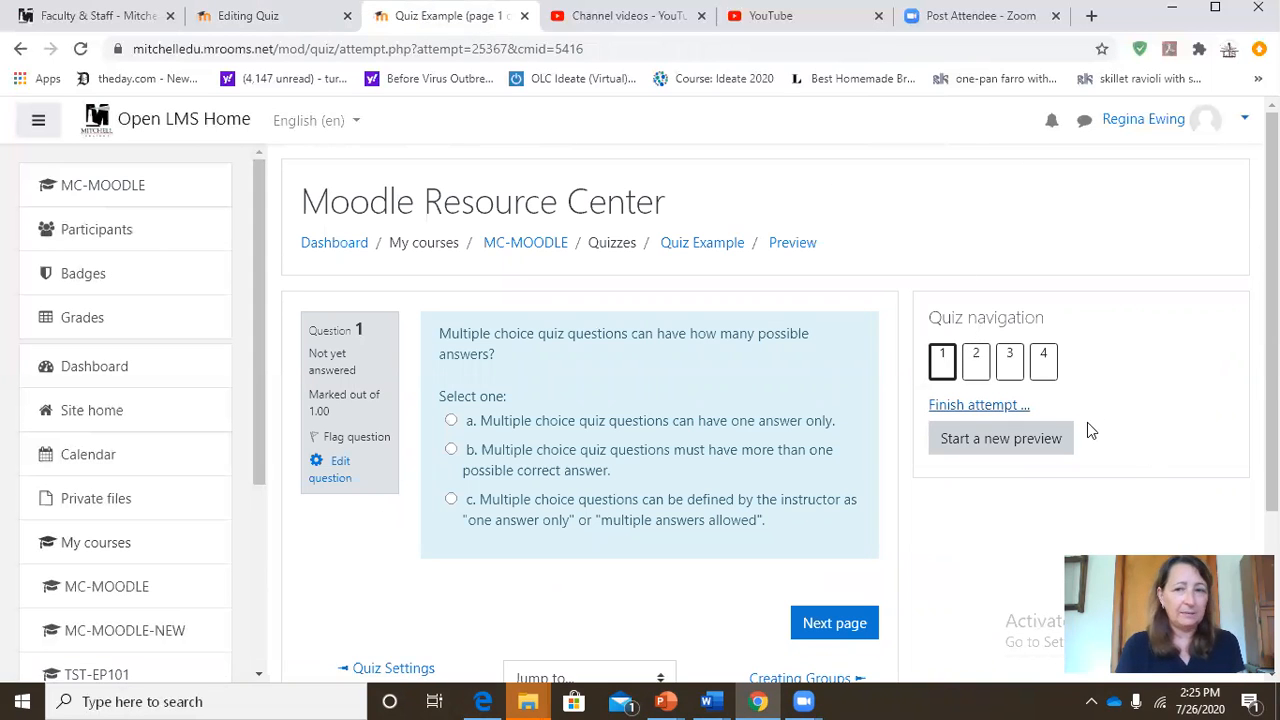
{"action": "left_click", "coordinate": [295, 20]}
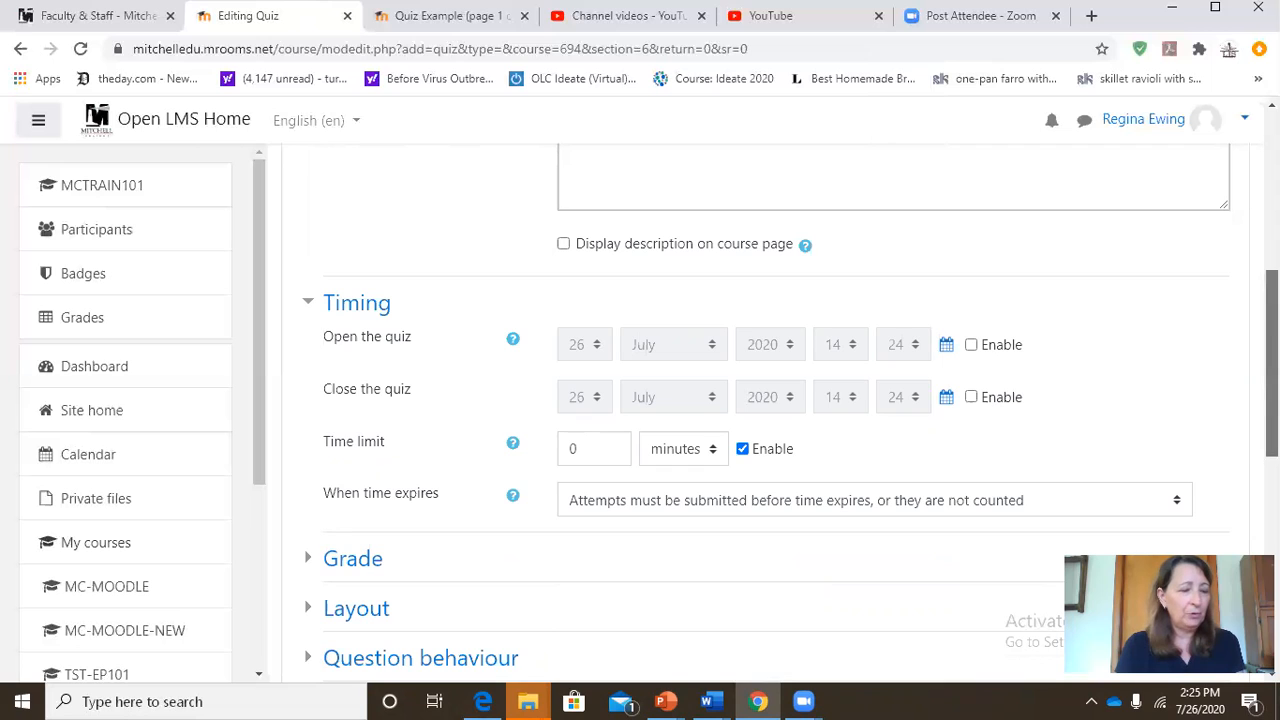
Expand the Grade settings and set the grade category to Quizzes
{"action": "scroll", "coordinate": [631, 345], "scroll_direction": "down", "scroll_amount": 1}
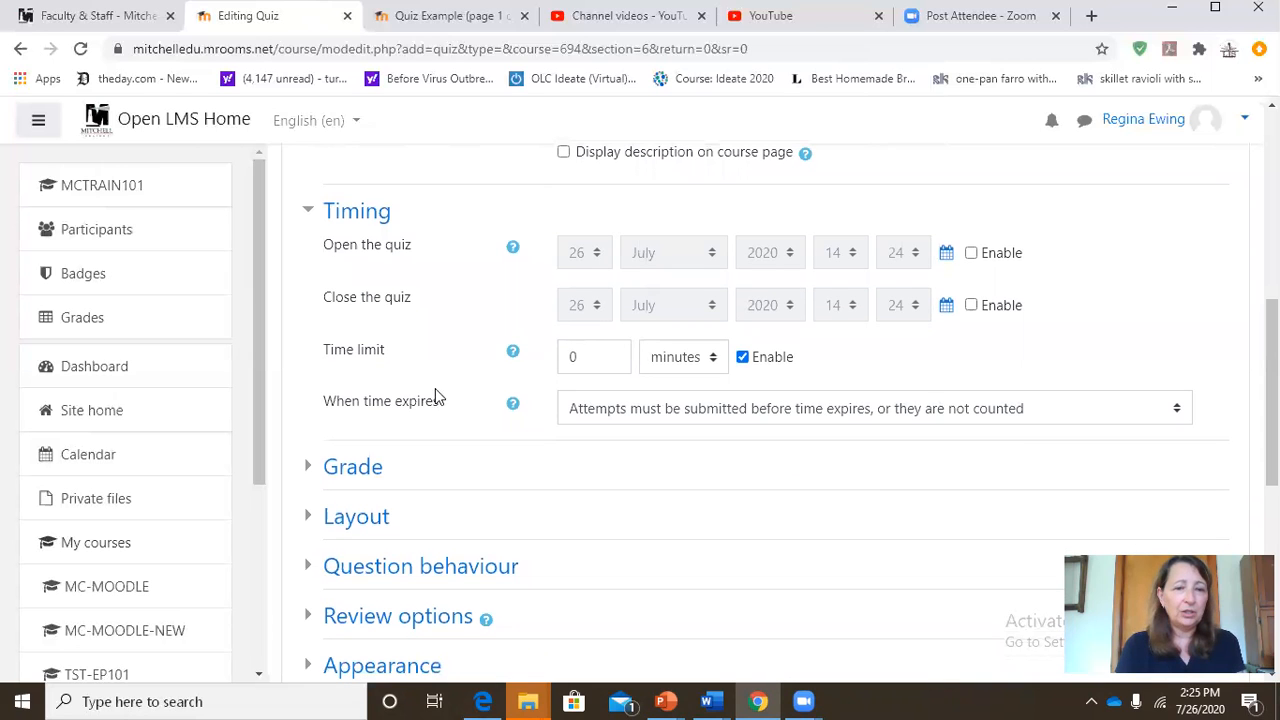
{"action": "left_click", "coordinate": [307, 477]}
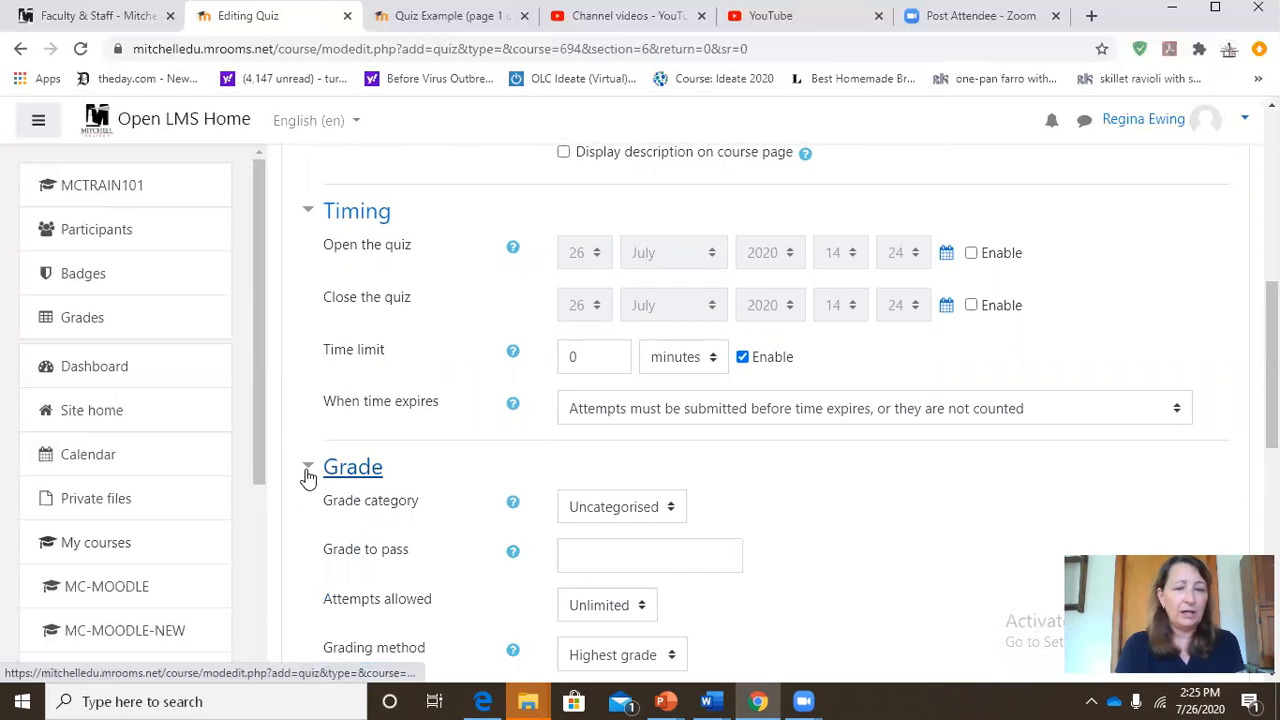
{"action": "left_click", "coordinate": [676, 513]}
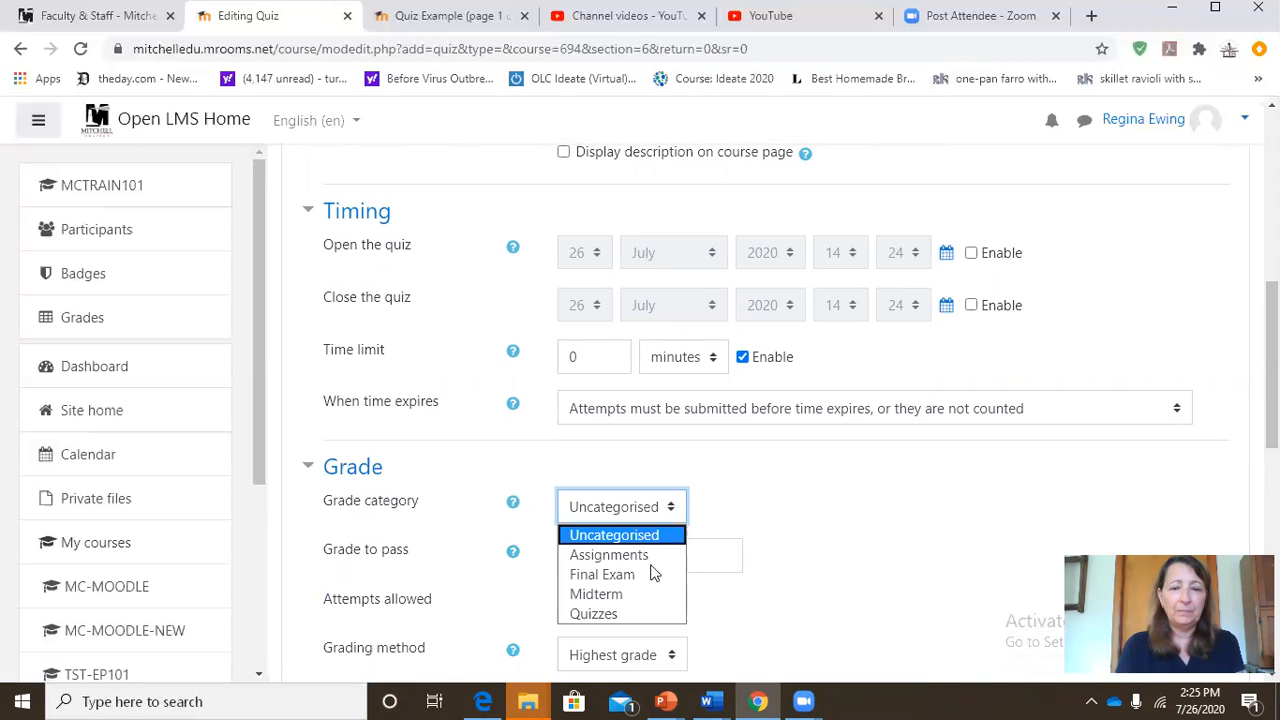
{"action": "left_click", "coordinate": [628, 613]}
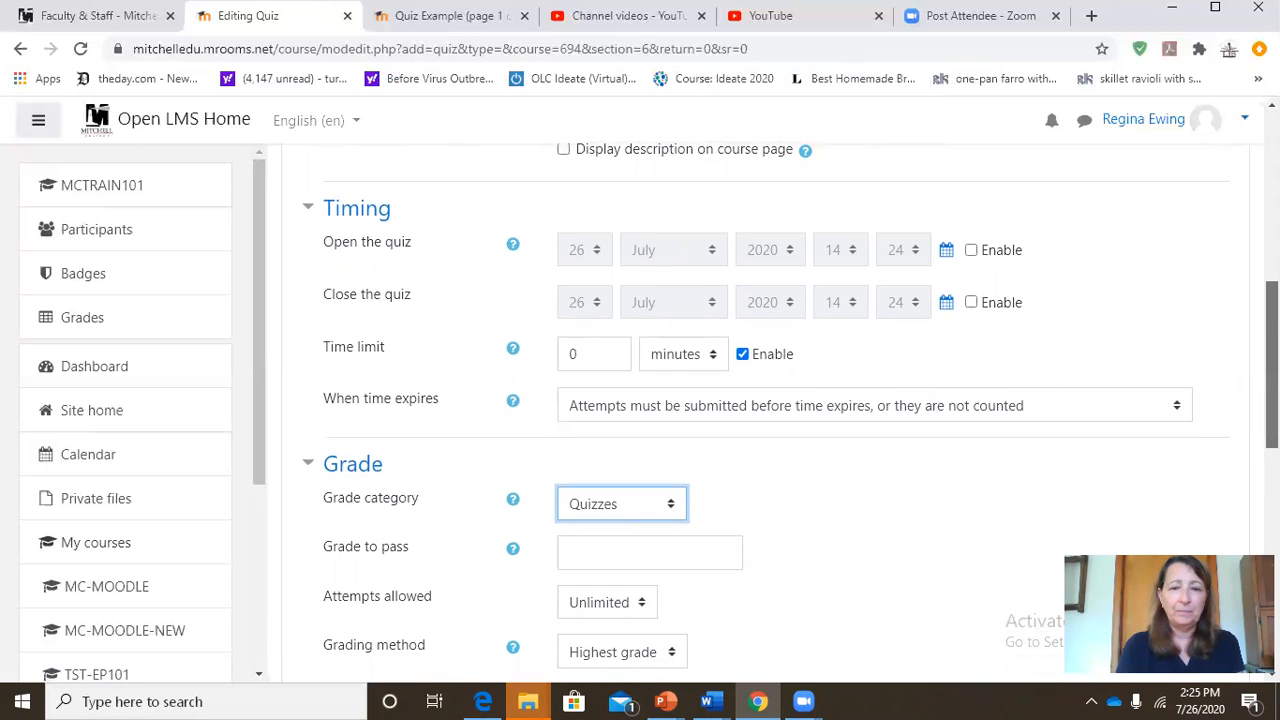
Examine the available choices for attempts allowed and grading method without changing them
{"action": "scroll", "coordinate": [1232, 432], "scroll_direction": "down", "scroll_amount": 2}
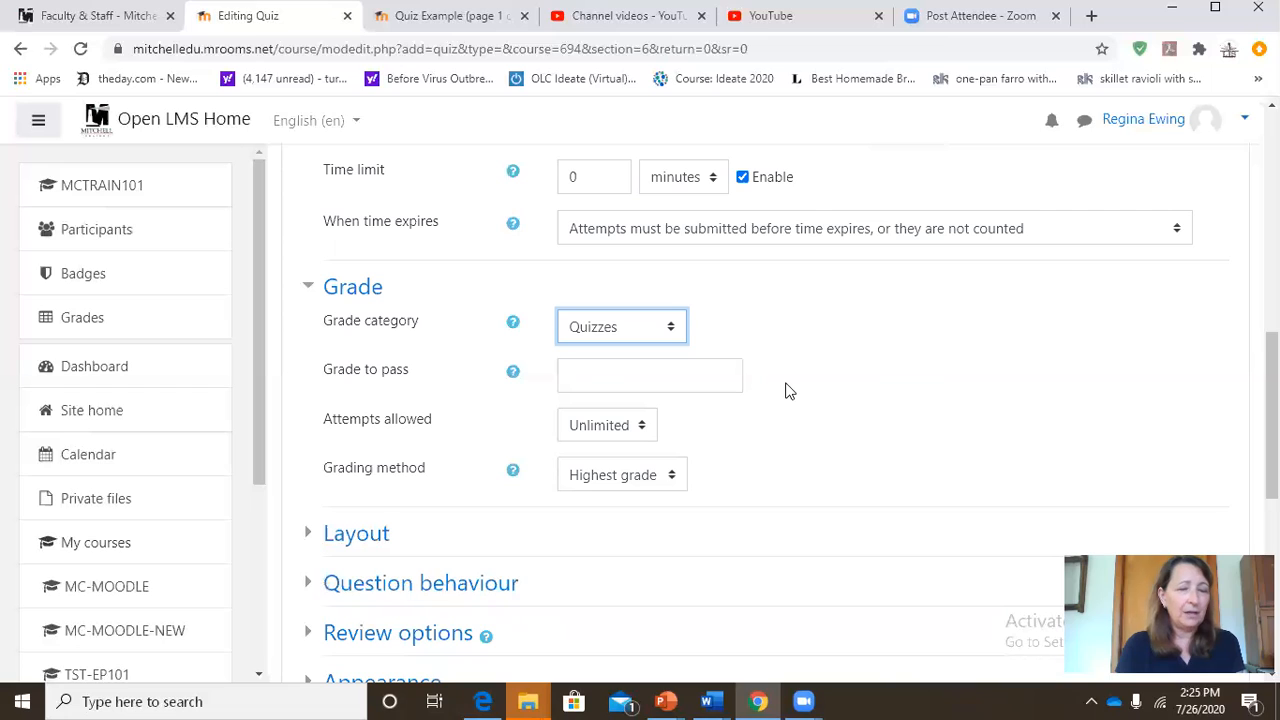
{"action": "left_click", "coordinate": [648, 429]}
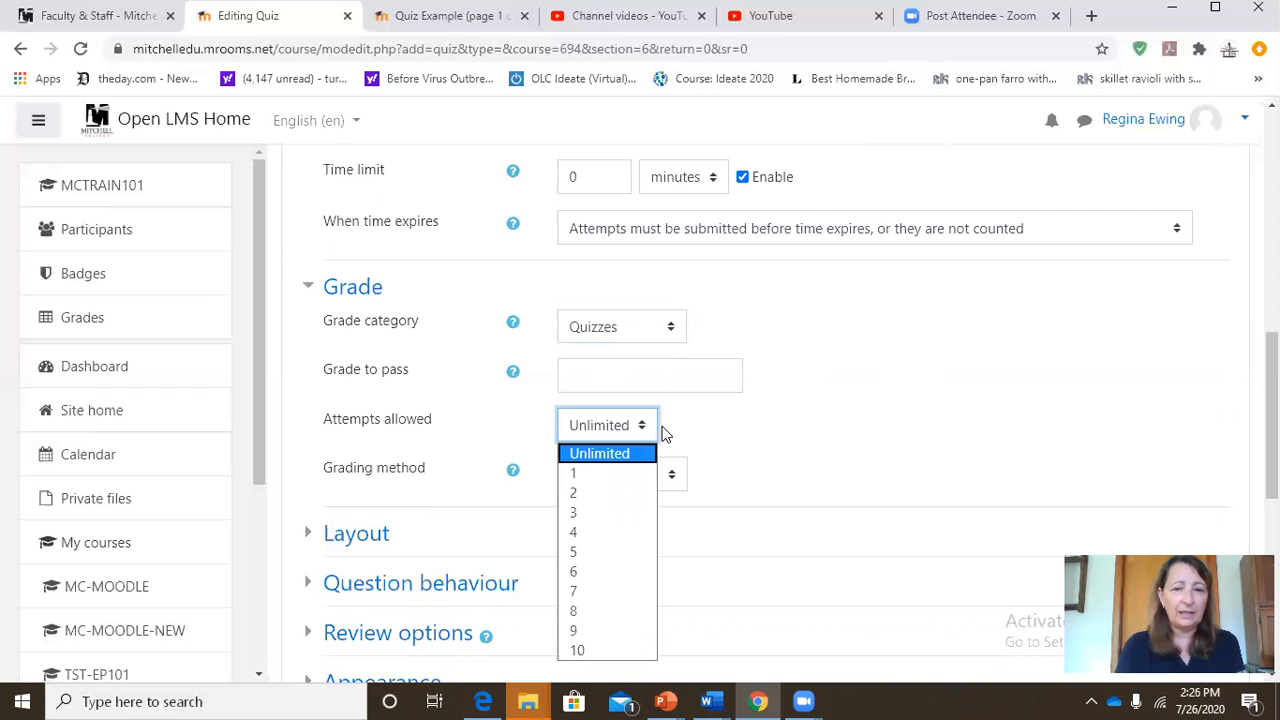
{"action": "left_click", "coordinate": [735, 440]}
{"action": "left_click", "coordinate": [677, 480]}
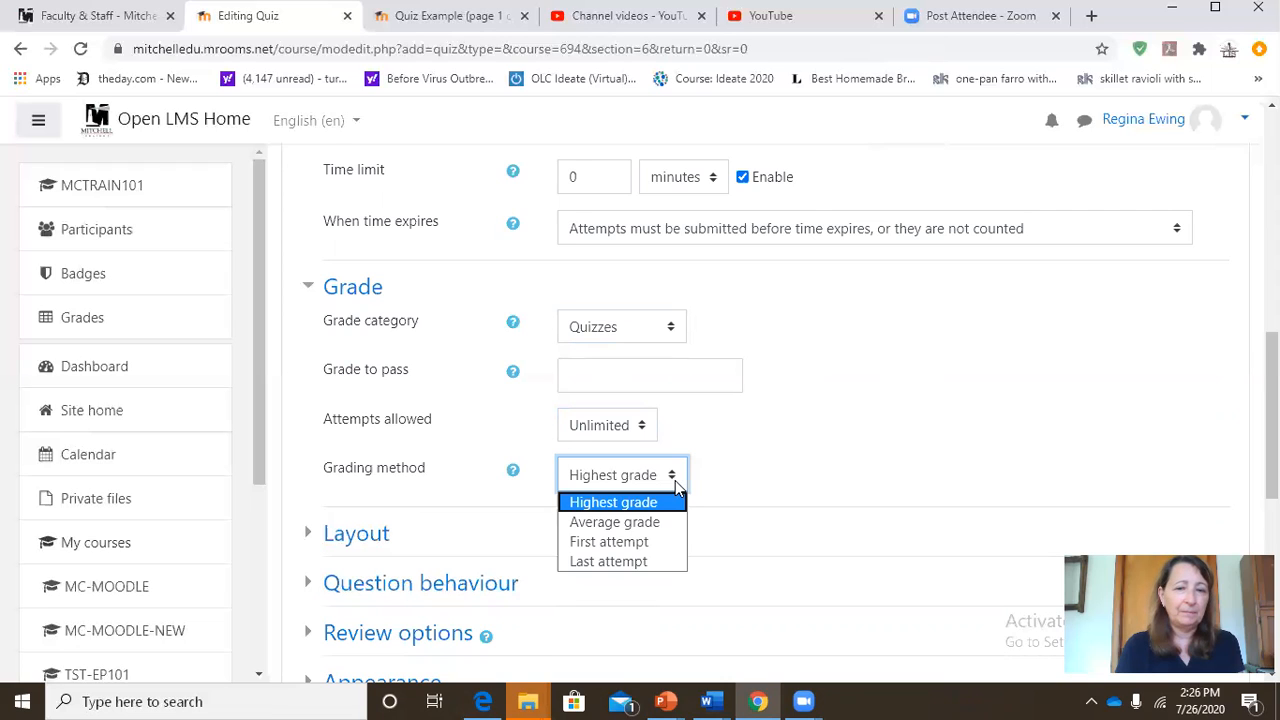
{"action": "left_click", "coordinate": [908, 421]}
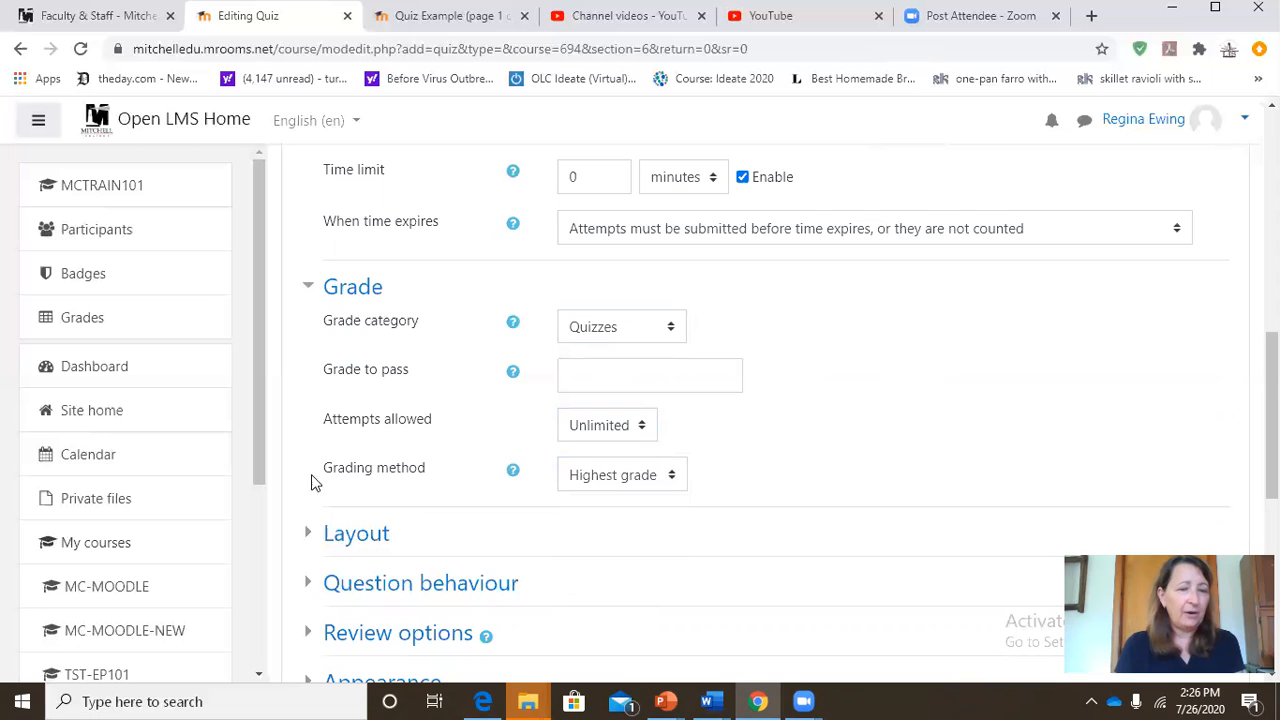
Expand the Layout settings, examine the new page choices, and reveal the additional navigation method setting
{"action": "left_click", "coordinate": [307, 533]}
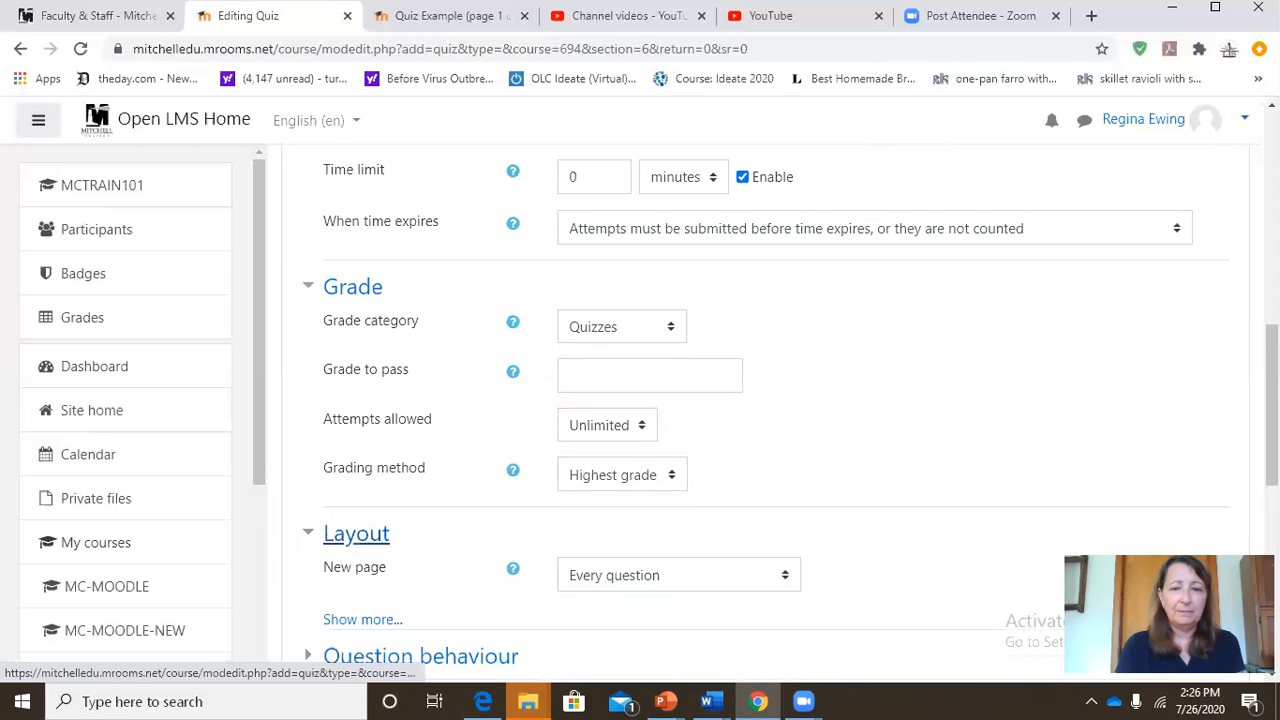
{"action": "scroll", "coordinate": [651, 389], "scroll_direction": "down", "scroll_amount": 3}
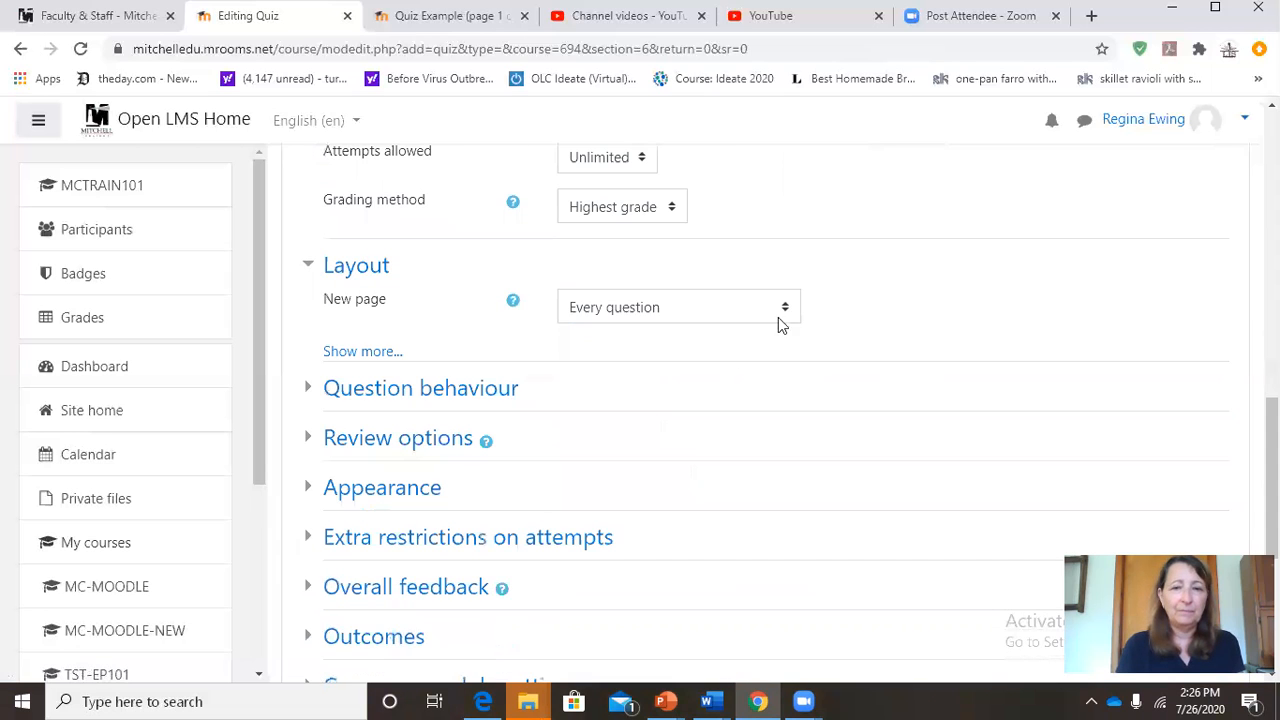
{"action": "left_click", "coordinate": [785, 312]}
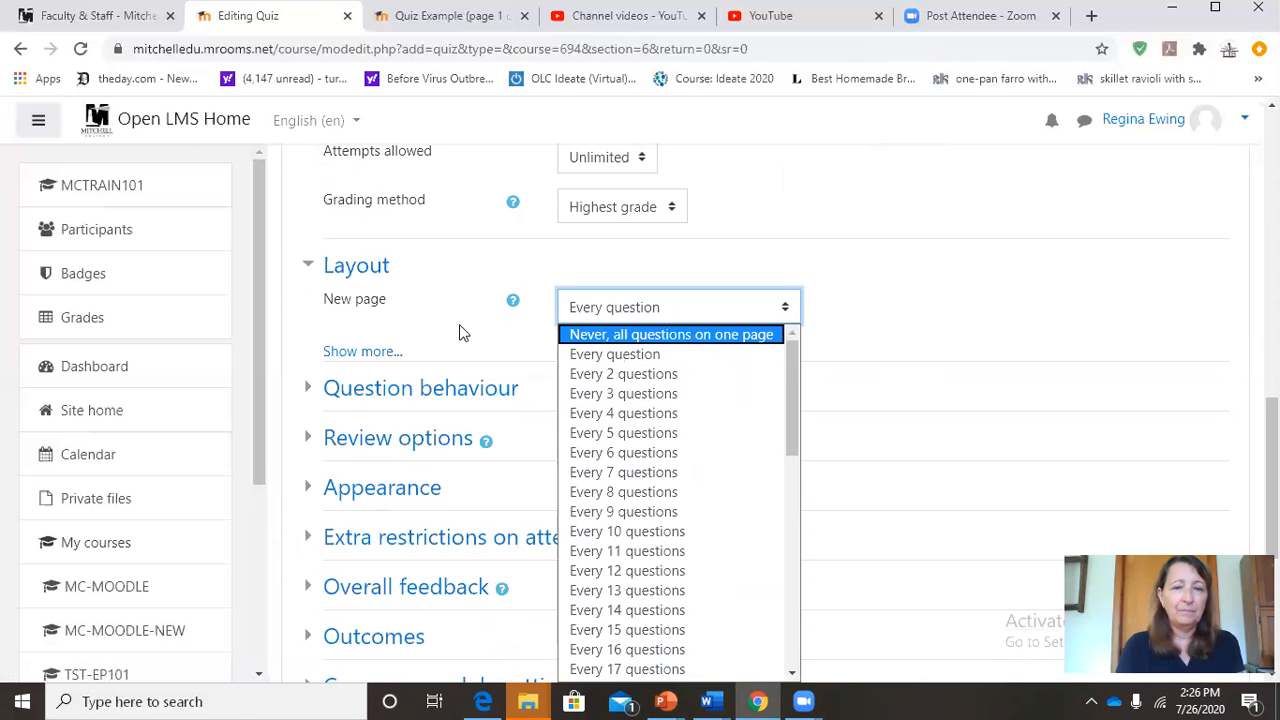
{"action": "left_click", "coordinate": [388, 354]}
{"action": "left_click", "coordinate": [388, 354]}
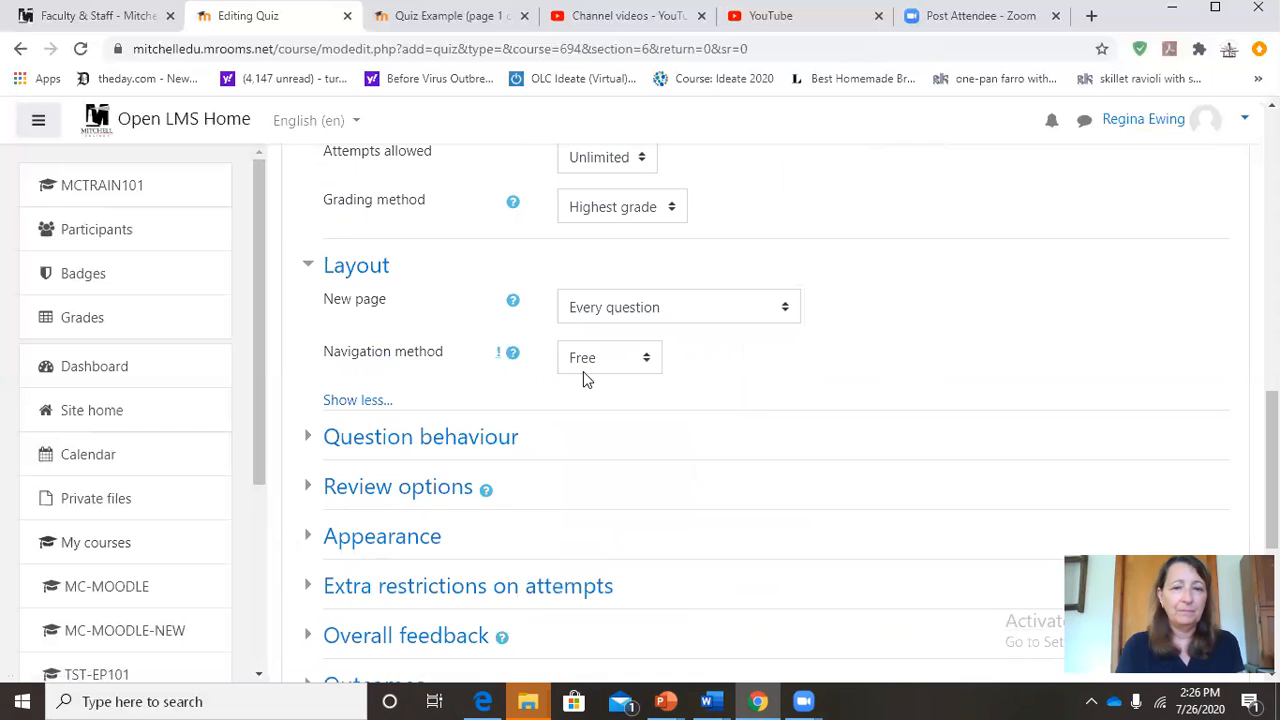
Check the available navigation method choices without changing them, and expand the Question behaviour settings
{"action": "left_click", "coordinate": [643, 360]}
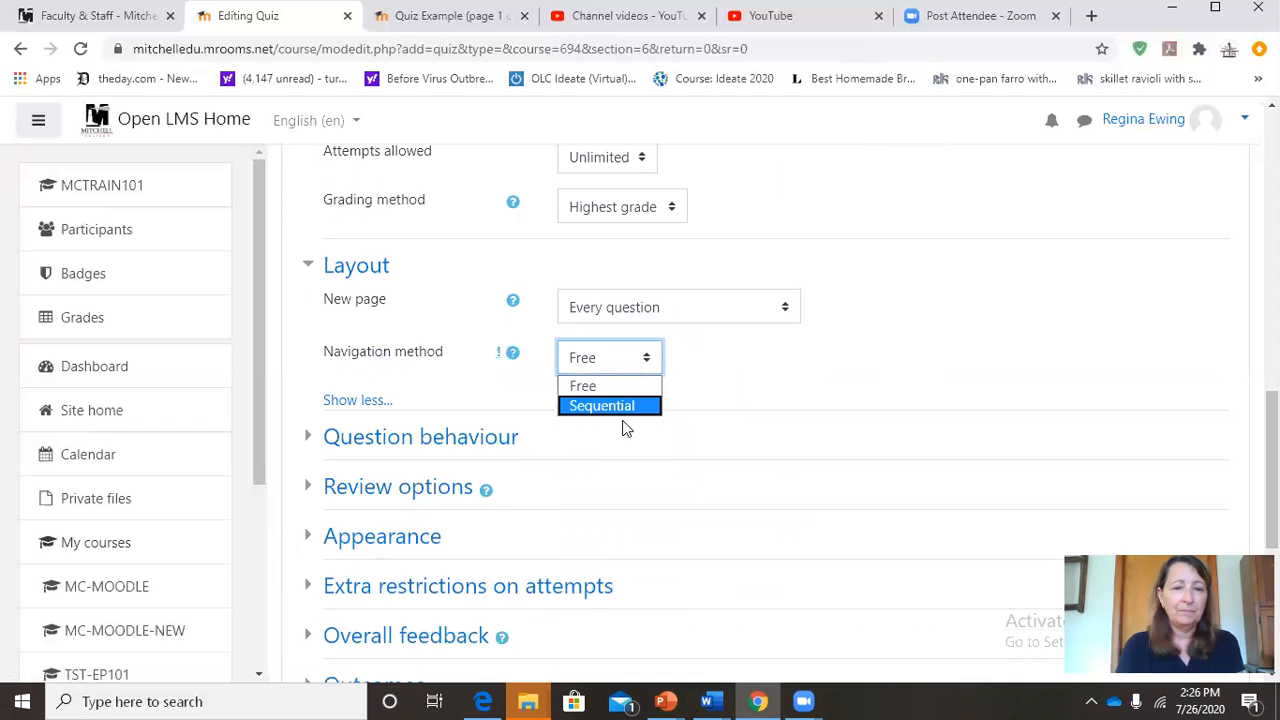
{"action": "left_click", "coordinate": [310, 437]}
{"action": "left_click", "coordinate": [310, 437]}
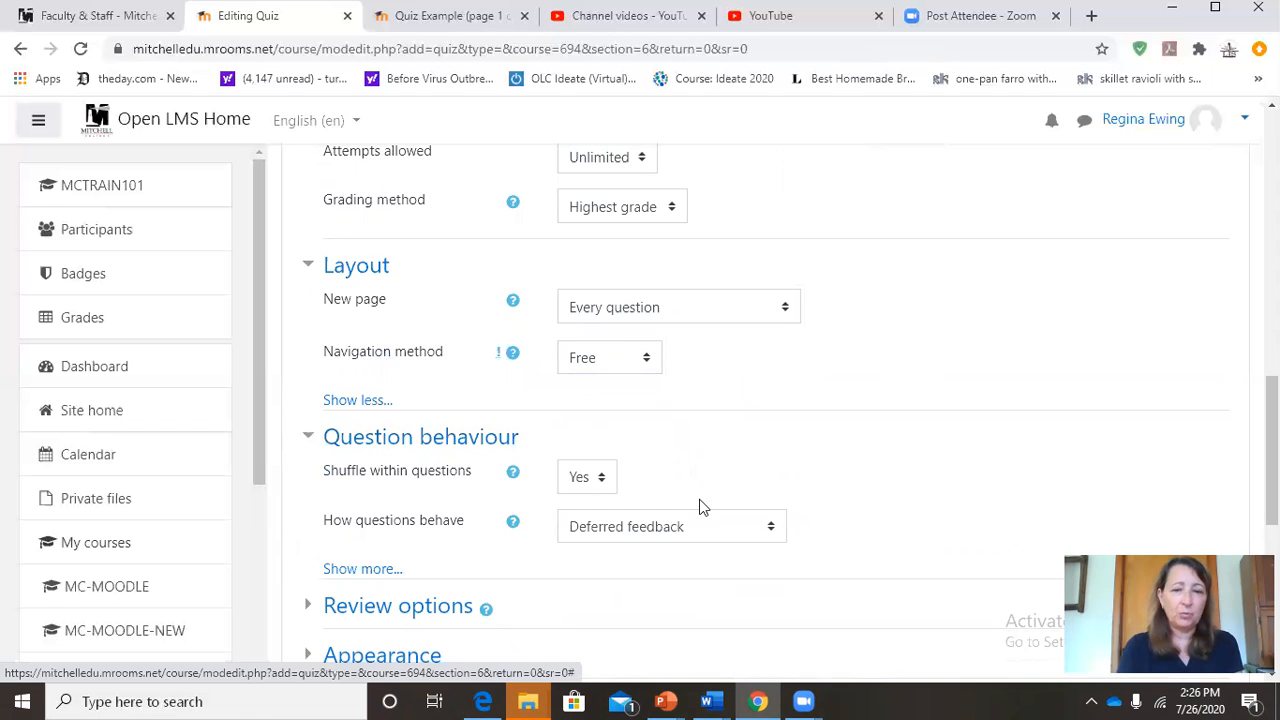
Try Immediate feedback for how questions behave, and settle on Interactive with multiple tries
{"action": "left_click", "coordinate": [768, 532]}
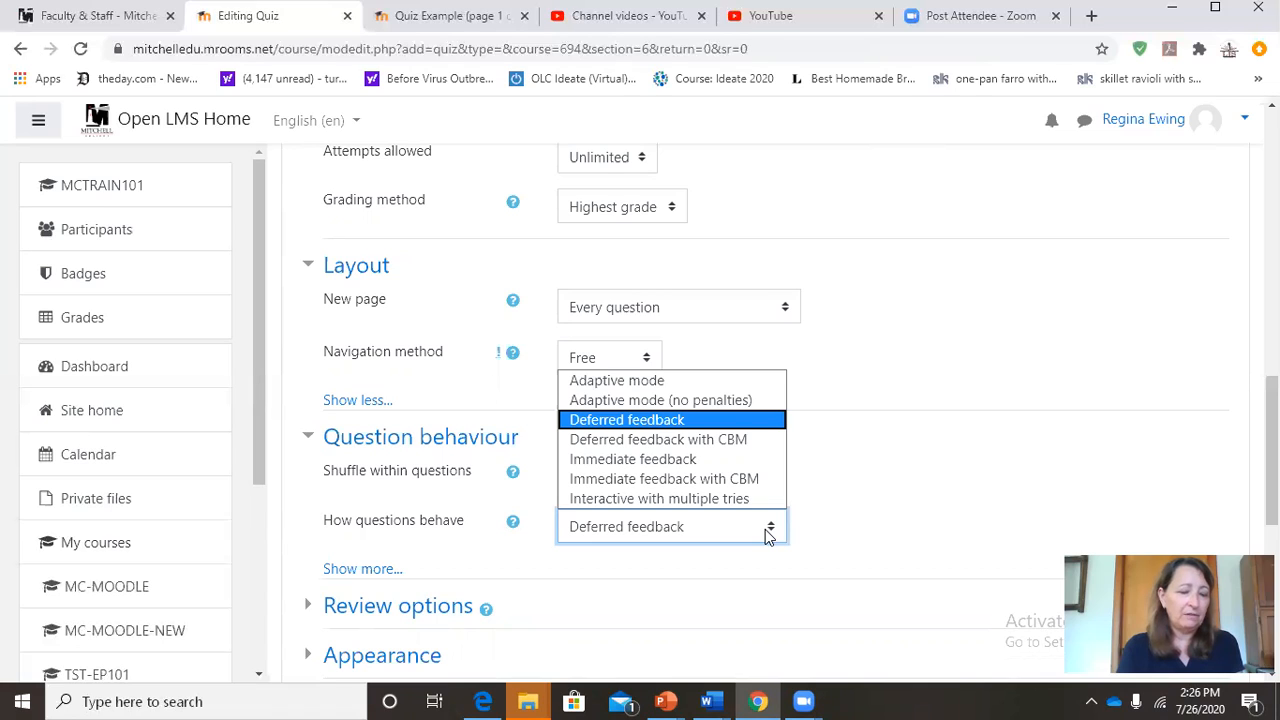
{"action": "left_click", "coordinate": [697, 461]}
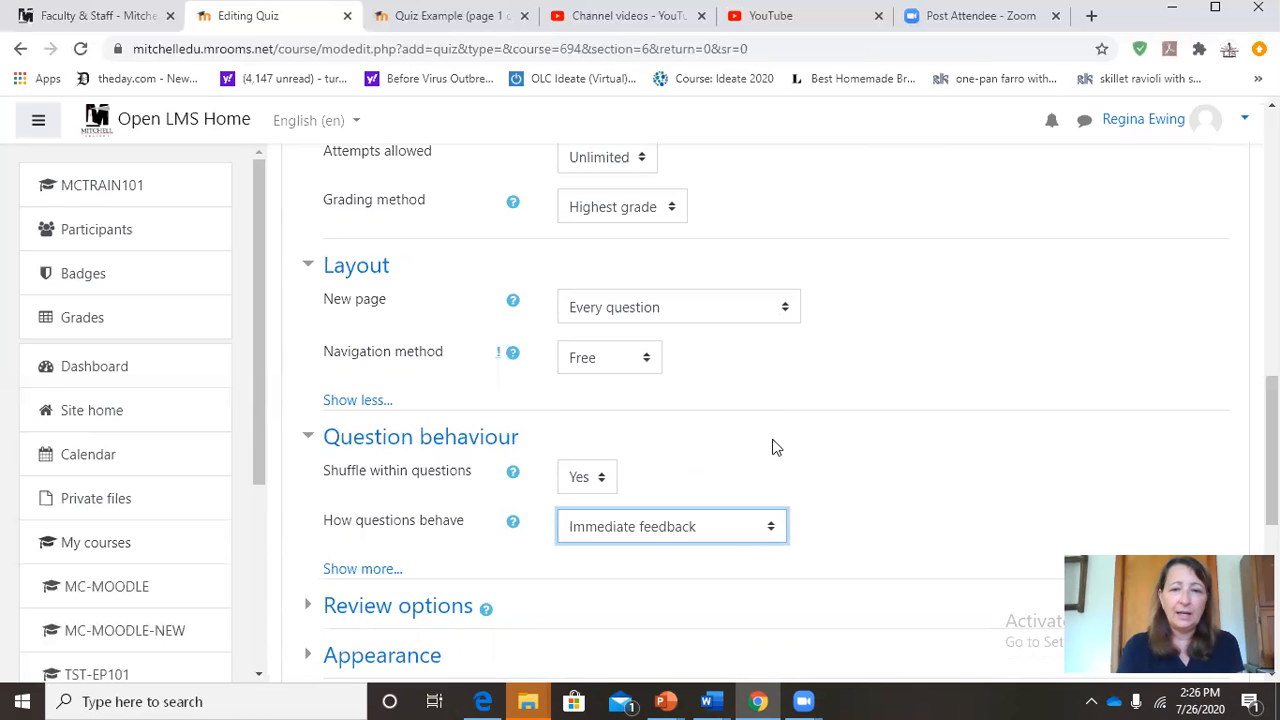
{"action": "left_click", "coordinate": [774, 527]}
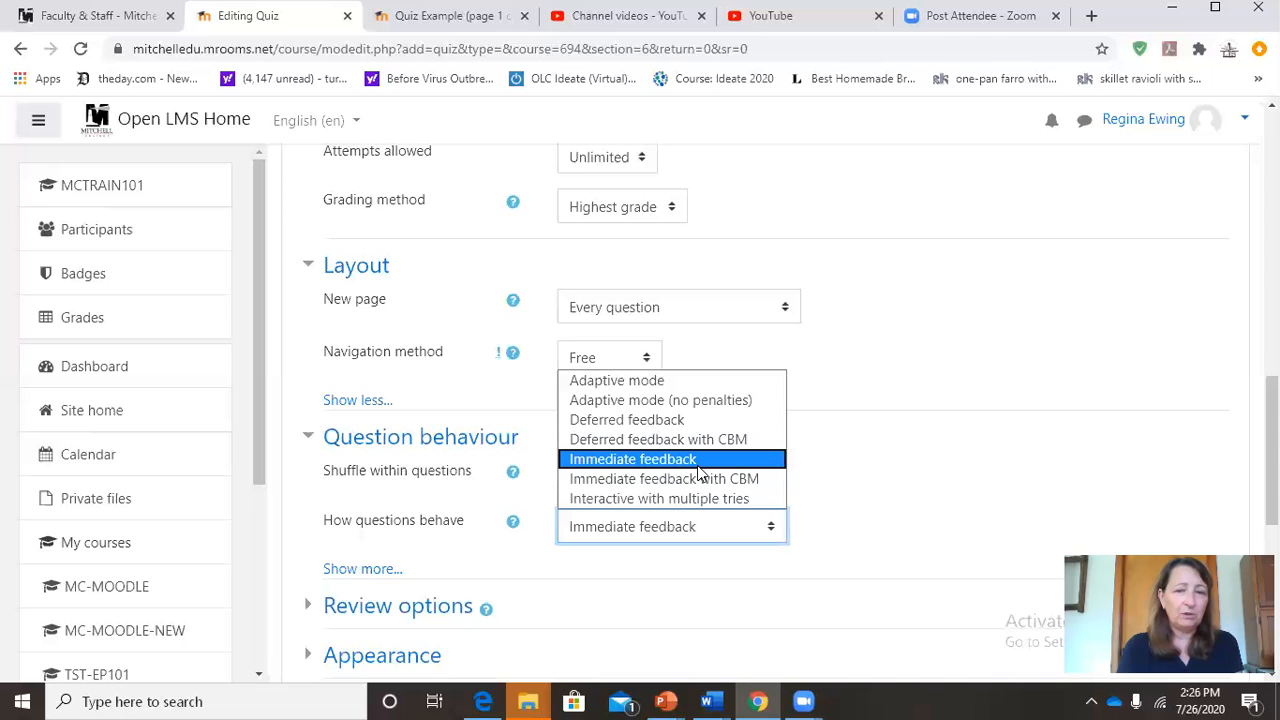
{"action": "left_click", "coordinate": [700, 498]}
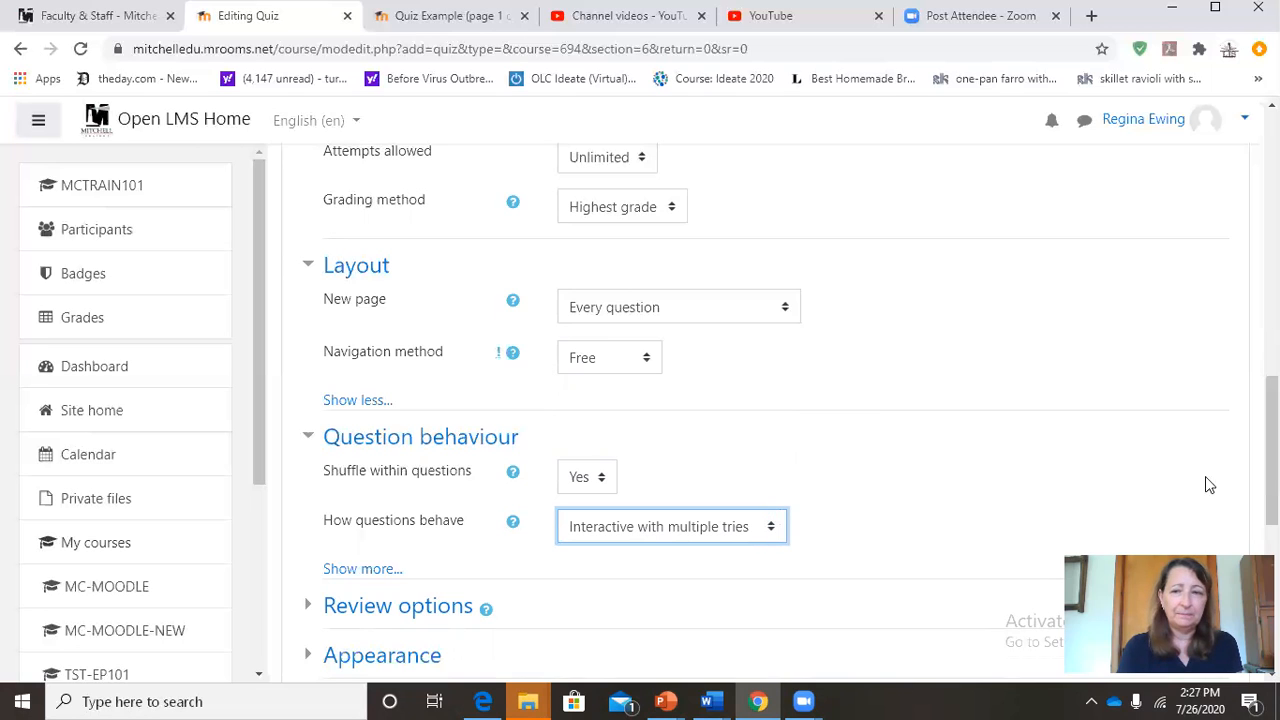
Expand the Review options, examine what students can see during and after the attempt, and look over the remaining collapsed setting sections
{"action": "scroll", "coordinate": [1272, 460], "scroll_direction": "down", "scroll_amount": 1}
{"action": "scroll", "coordinate": [1272, 460], "scroll_direction": "down", "scroll_amount": 1}
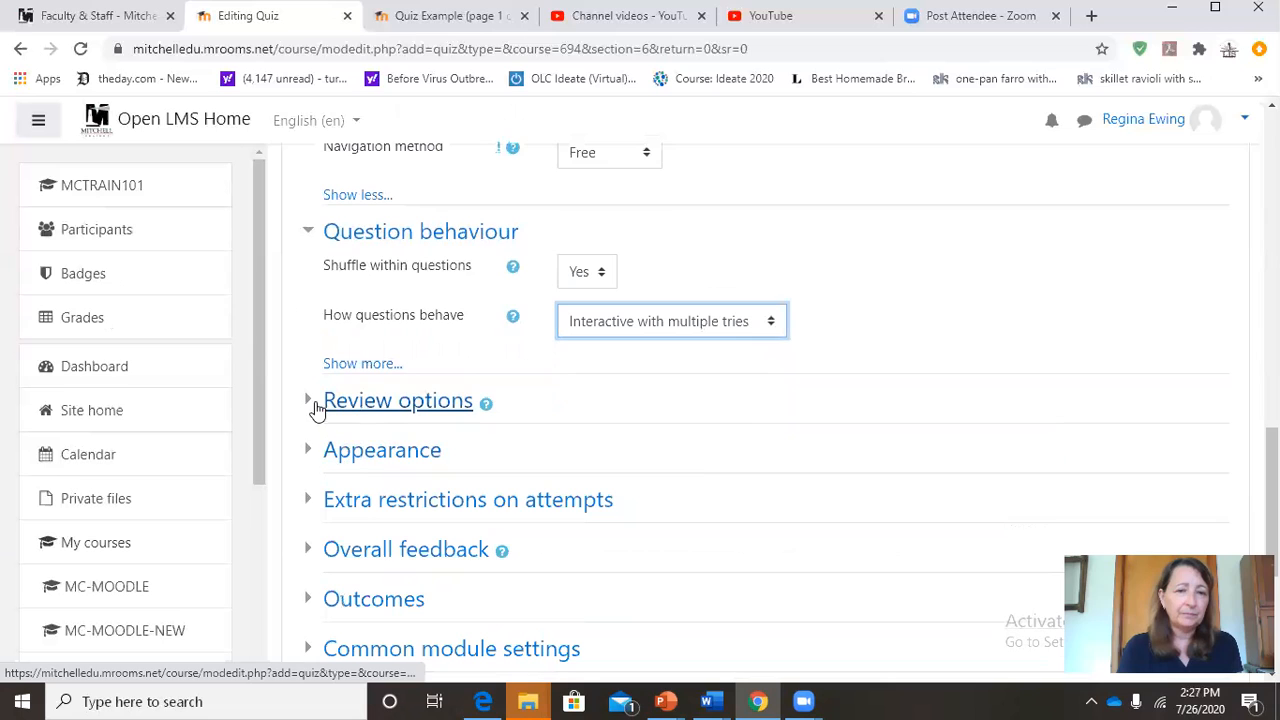
{"action": "left_click", "coordinate": [310, 403]}
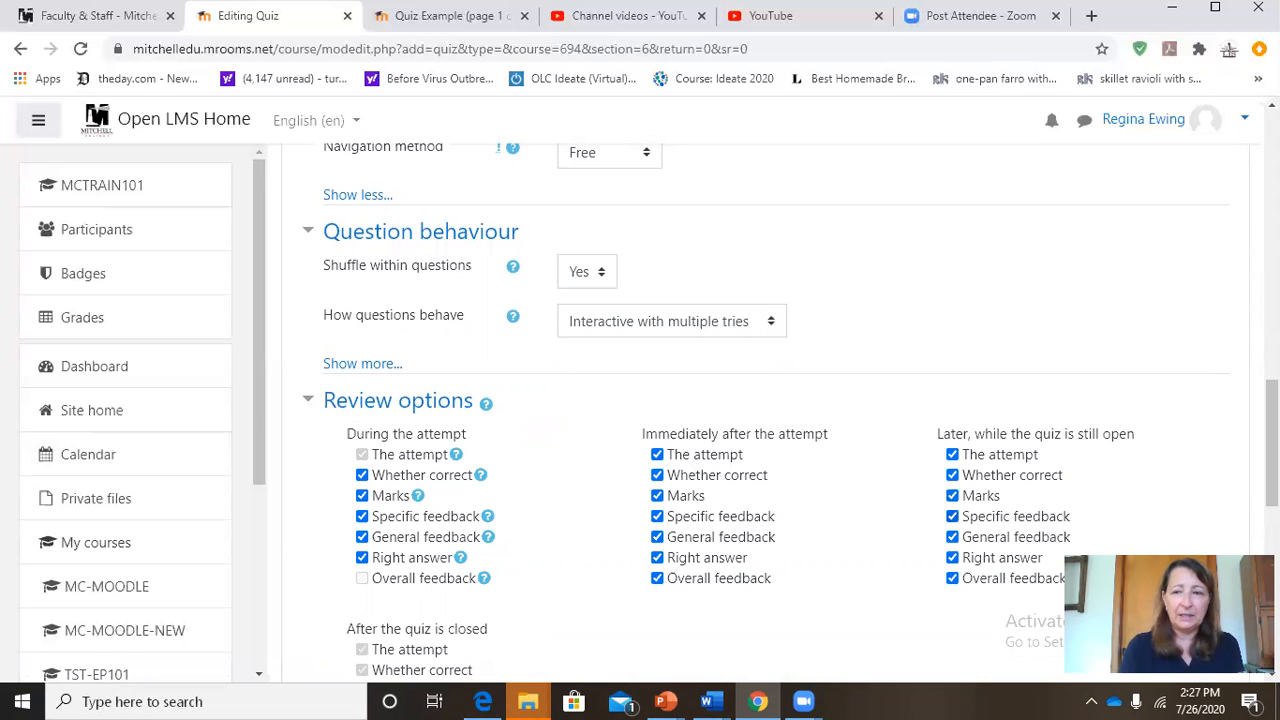
{"action": "scroll", "coordinate": [491, 497], "scroll_direction": "down", "scroll_amount": 3}
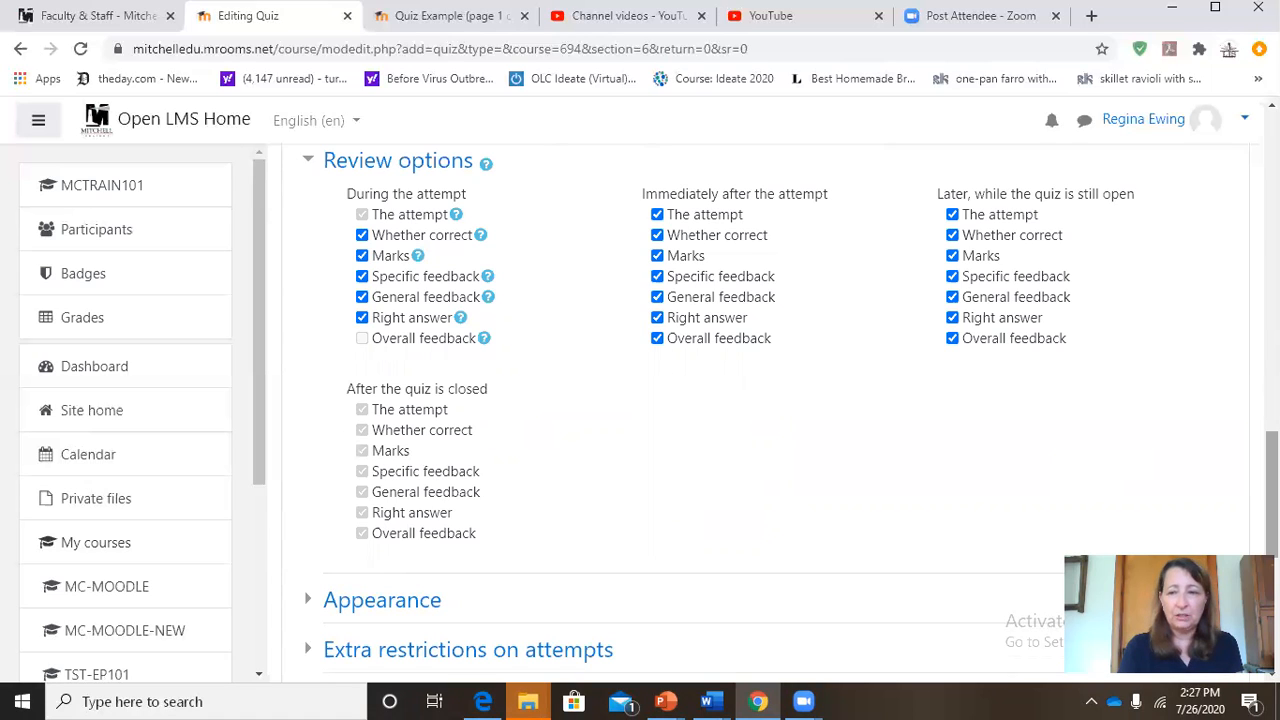
{"action": "scroll", "coordinate": [604, 408], "scroll_direction": "up", "scroll_amount": 4}
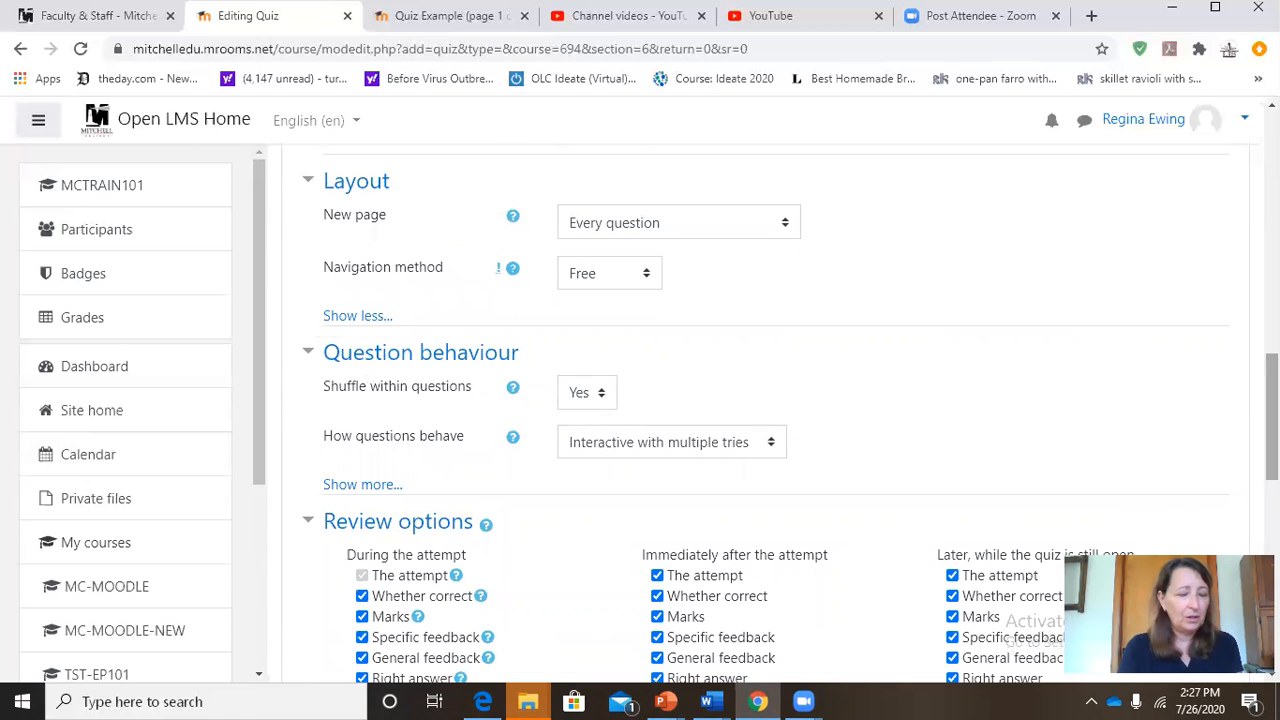
{"action": "scroll", "coordinate": [1272, 420], "scroll_direction": "down", "scroll_amount": 2}
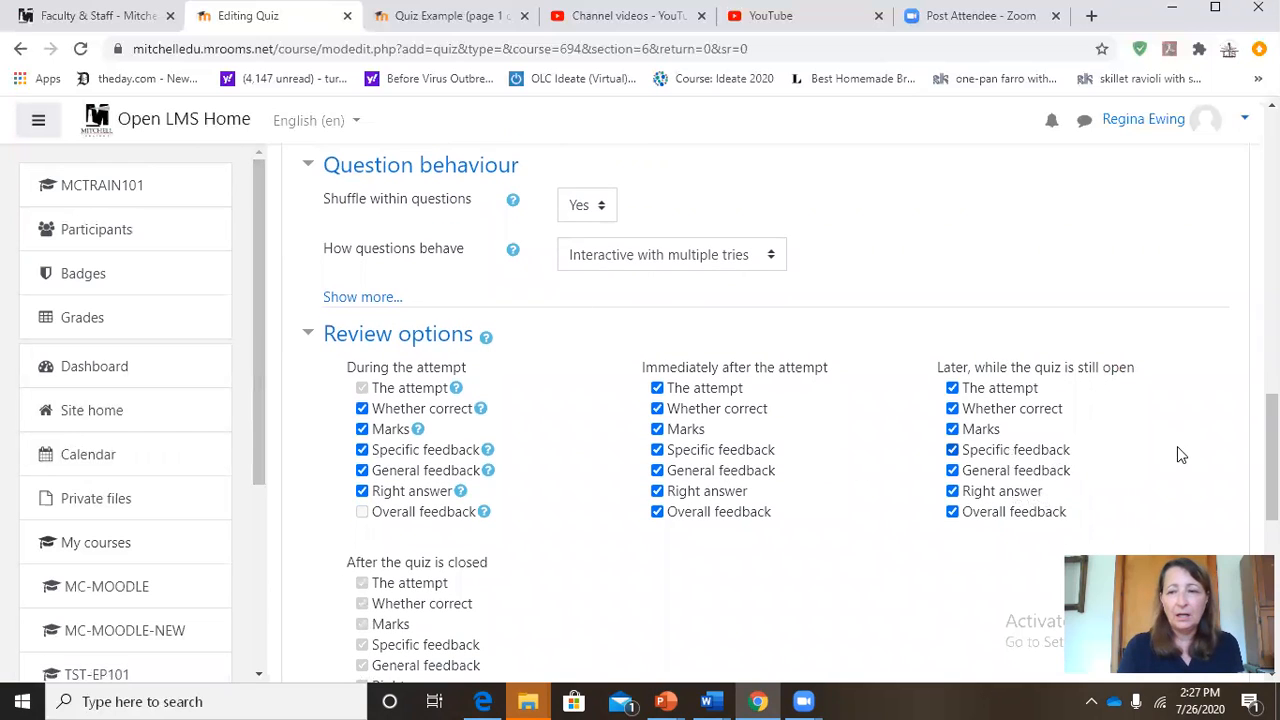
{"action": "scroll", "coordinate": [1272, 450], "scroll_direction": "down", "scroll_amount": 5}
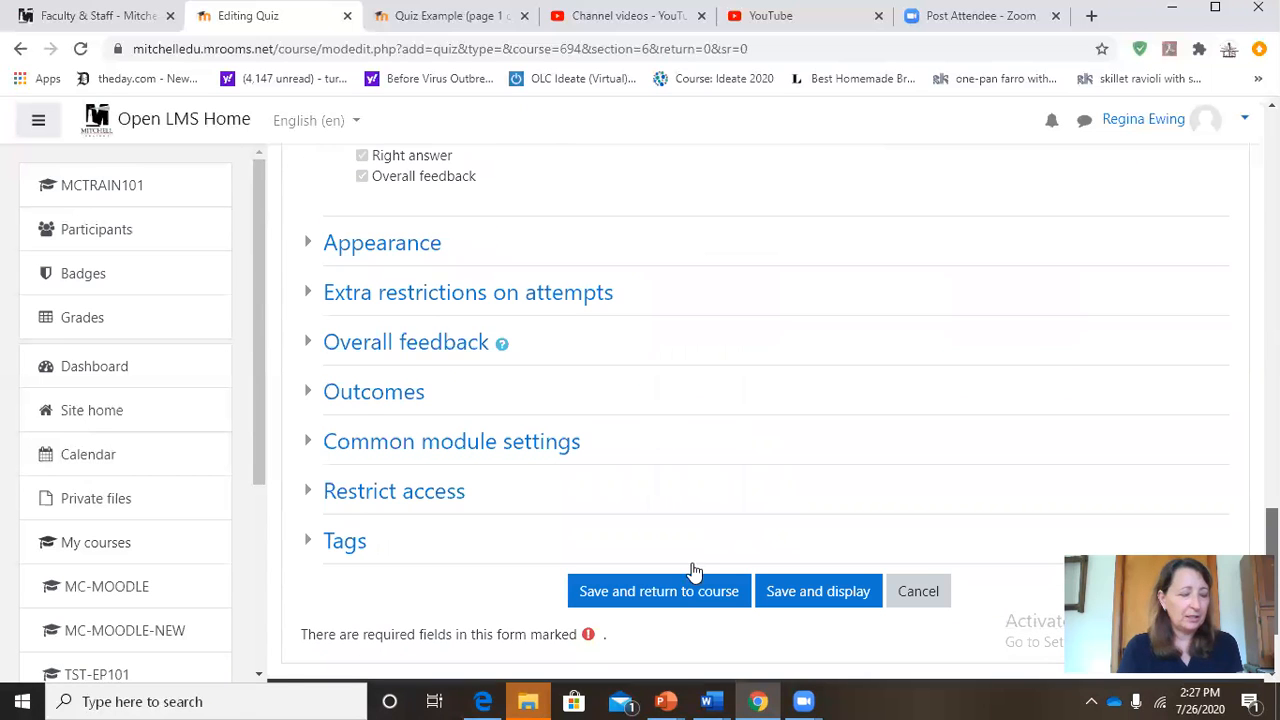
{"action": "scroll", "coordinate": [691, 571], "scroll_direction": "down", "scroll_amount": 1}
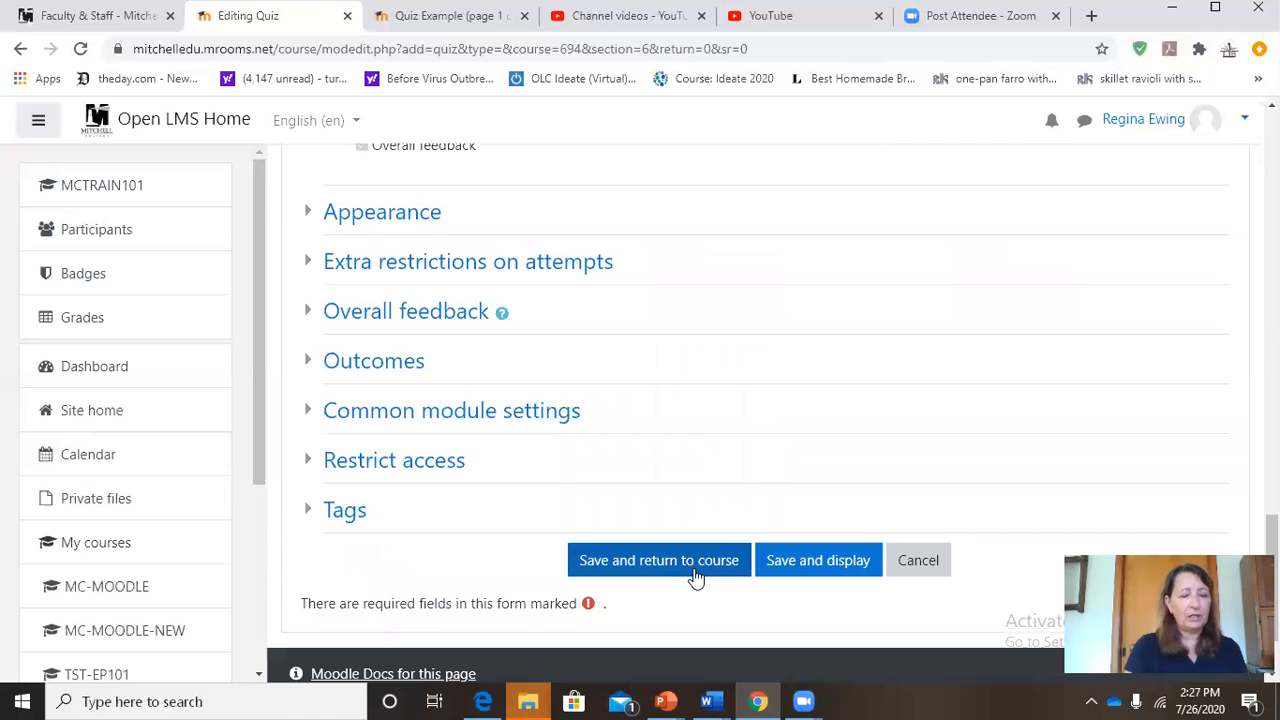